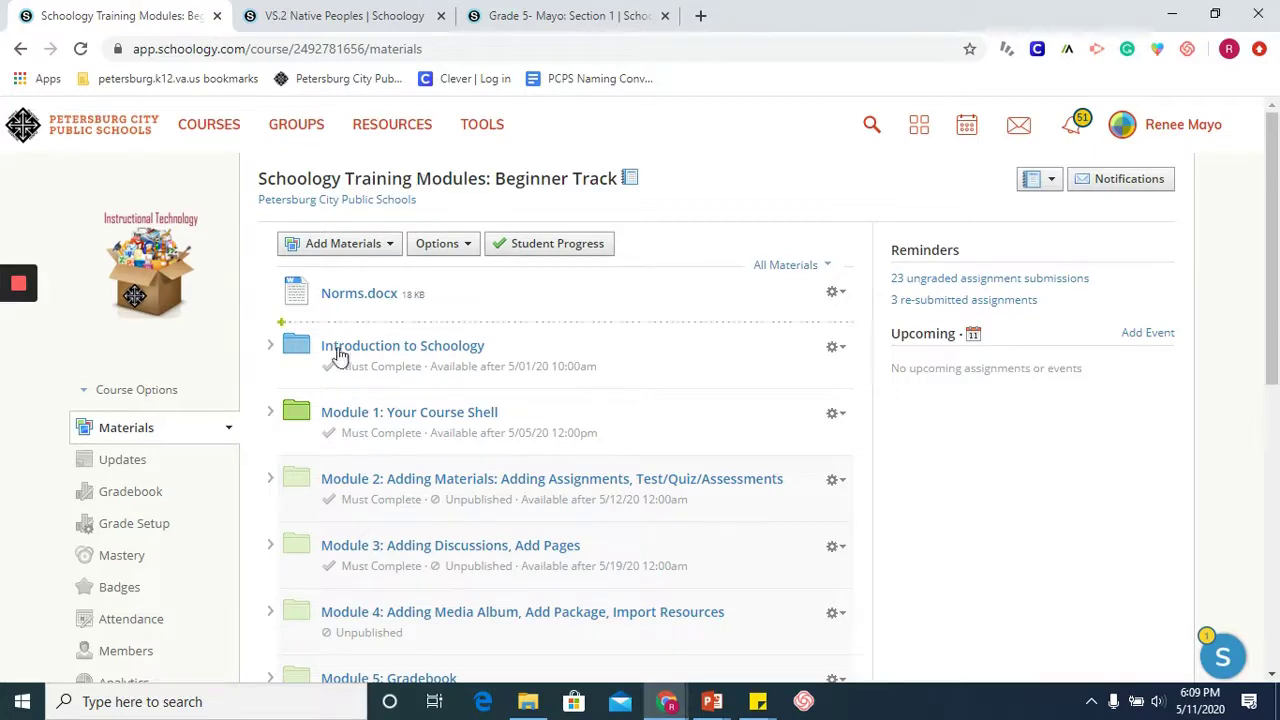
Step: Expand Introduction to Schoology in the Beginner Track course and open the Updating Profile assignment
{"action": "left_click", "coordinate": [270, 347]}
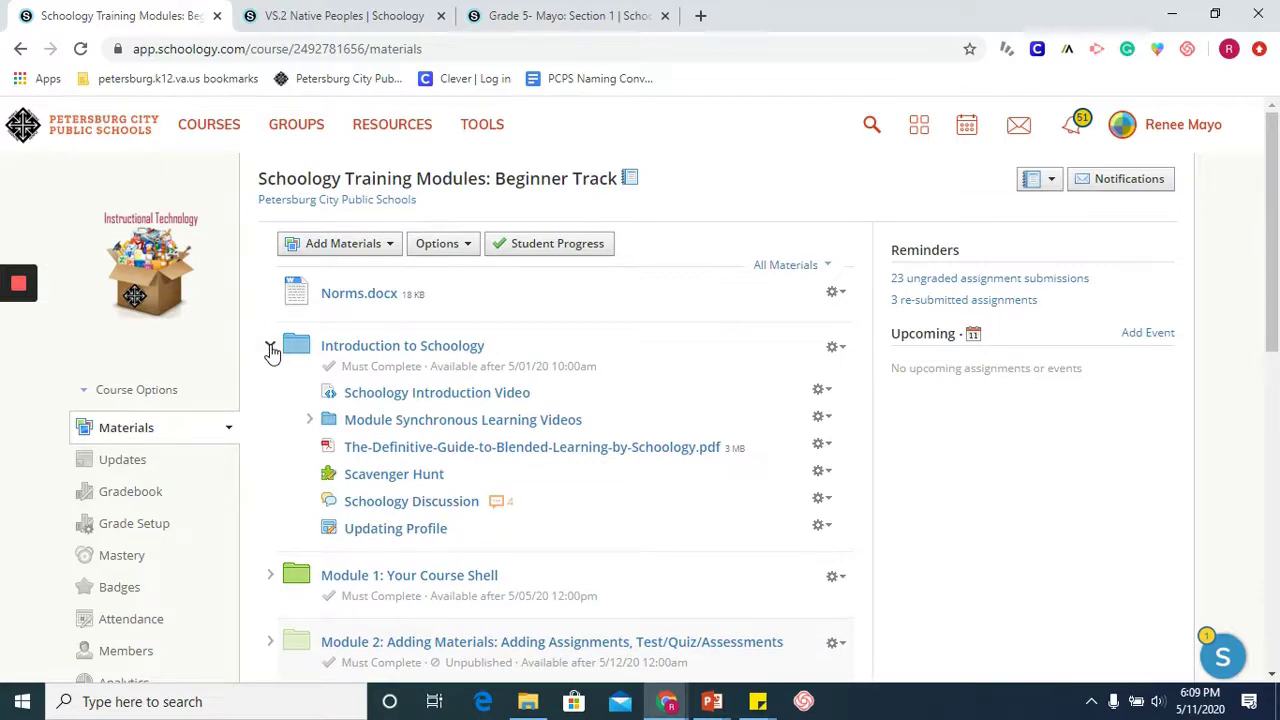
{"action": "left_click", "coordinate": [420, 536]}
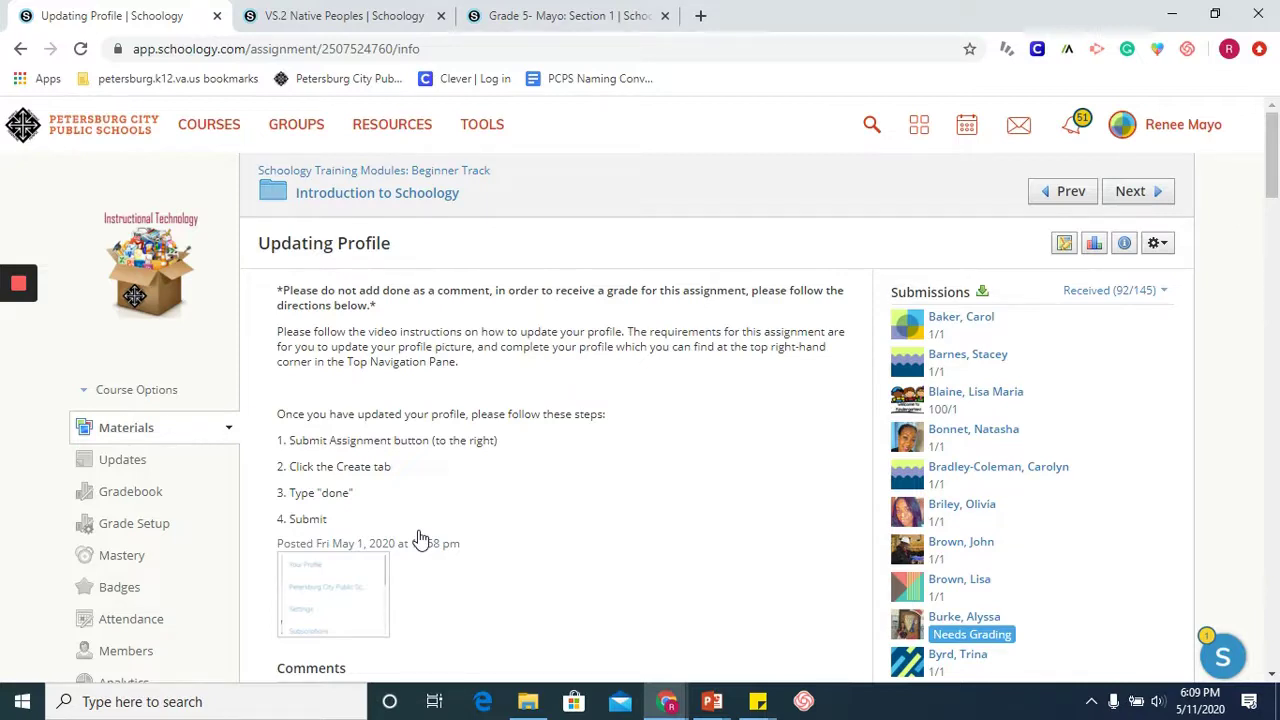
Step: Review the VS.2 Native Peoples assignment with its language-groups map and attached image
{"action": "left_click", "coordinate": [288, 12]}
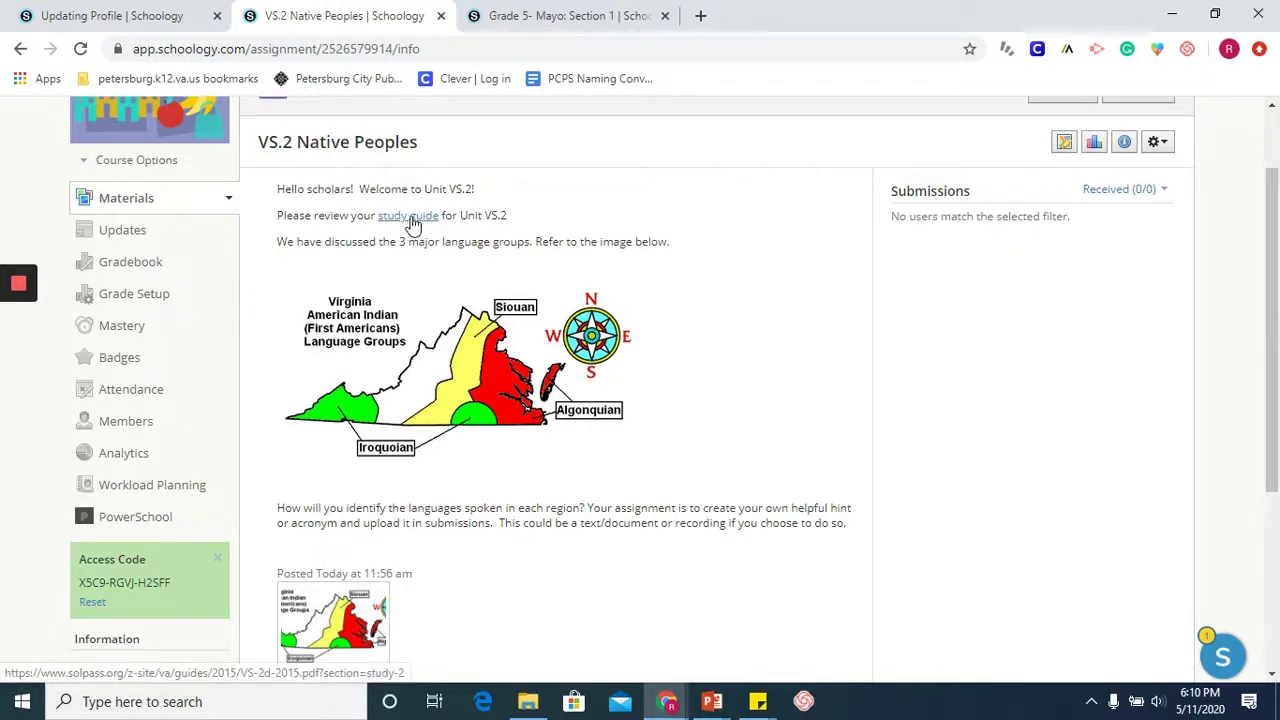
{"action": "scroll", "coordinate": [516, 287], "scroll_direction": "down", "scroll_amount": 2}
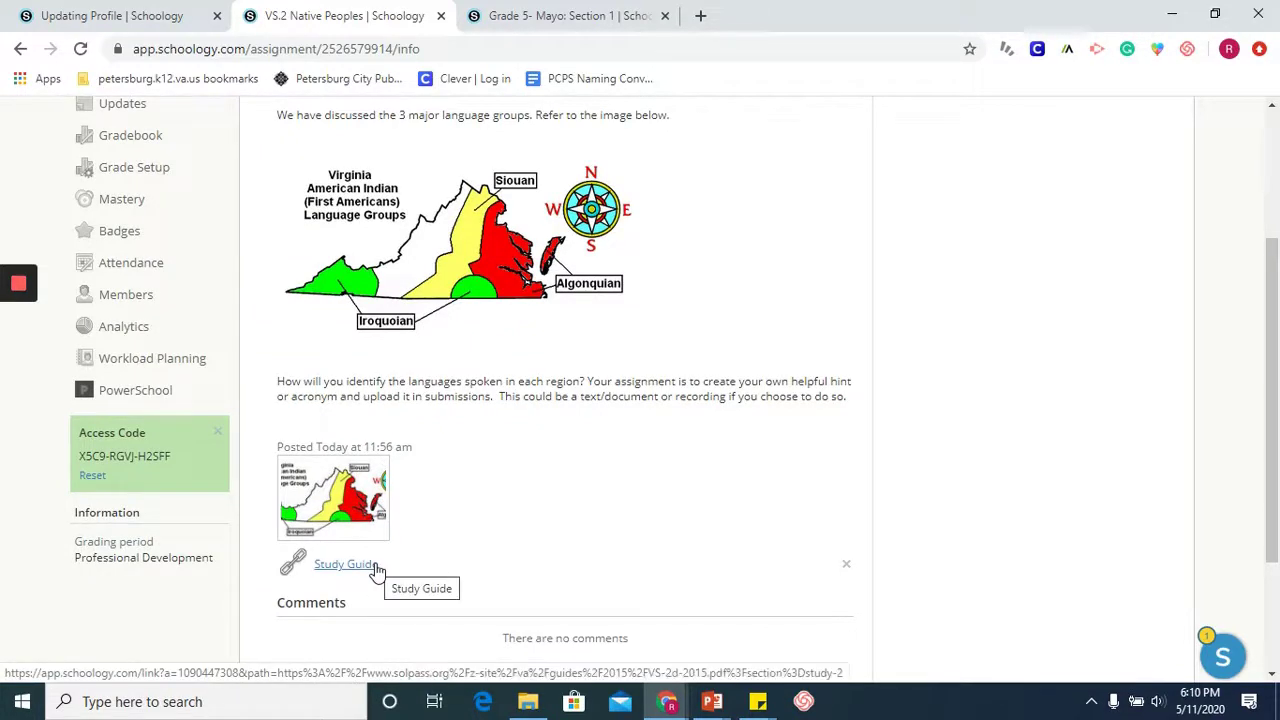
{"action": "scroll", "coordinate": [494, 450], "scroll_direction": "up", "scroll_amount": 1}
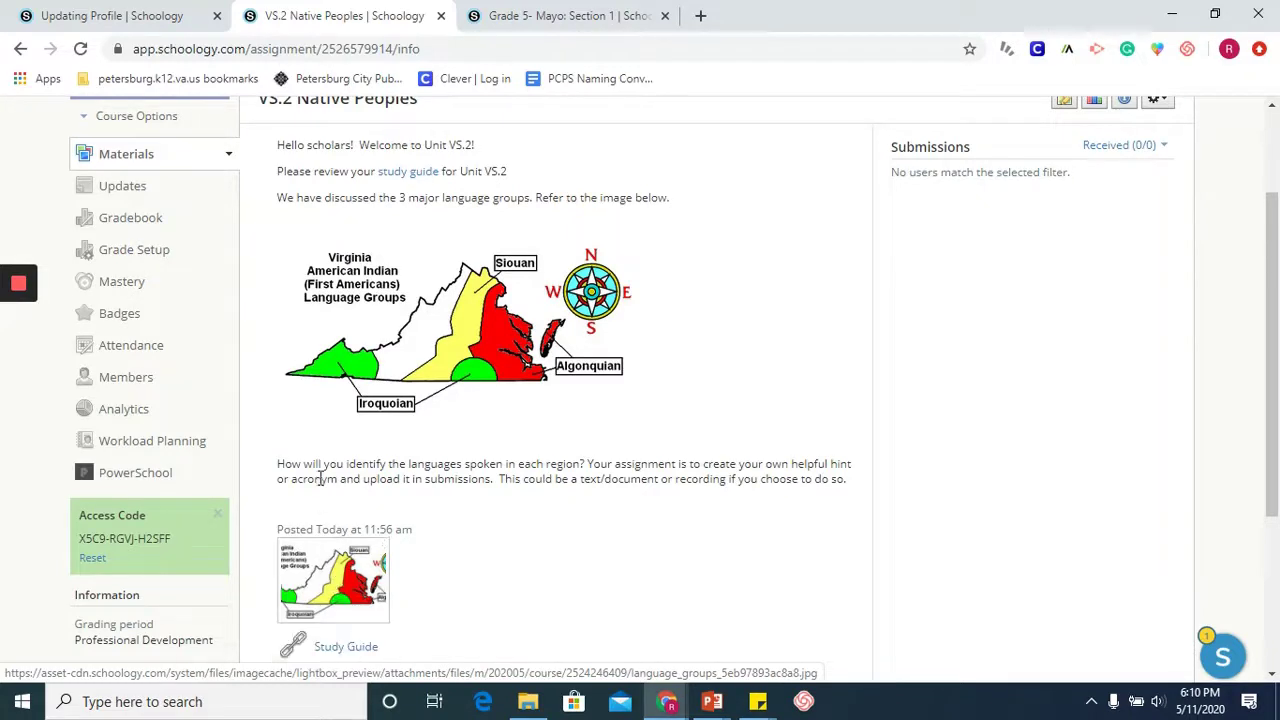
{"action": "left_click", "coordinate": [530, 18]}
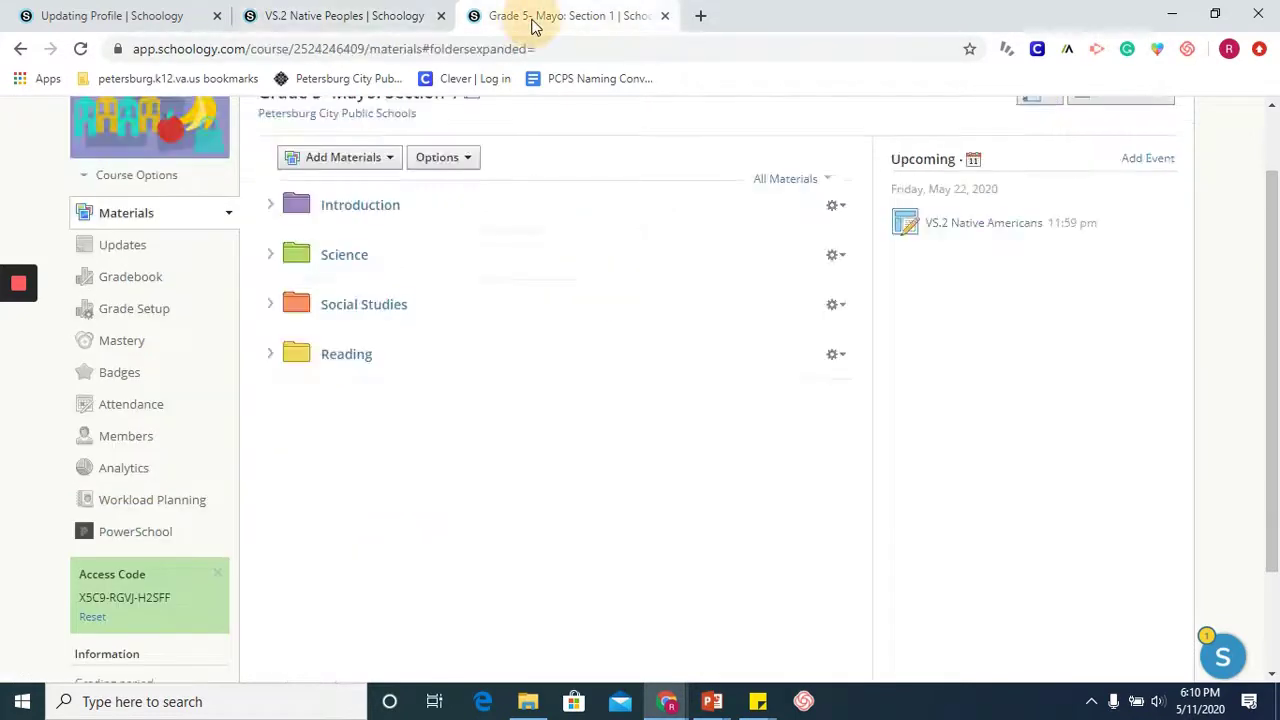
{"action": "scroll", "coordinate": [625, 310], "scroll_direction": "up", "scroll_amount": 2}
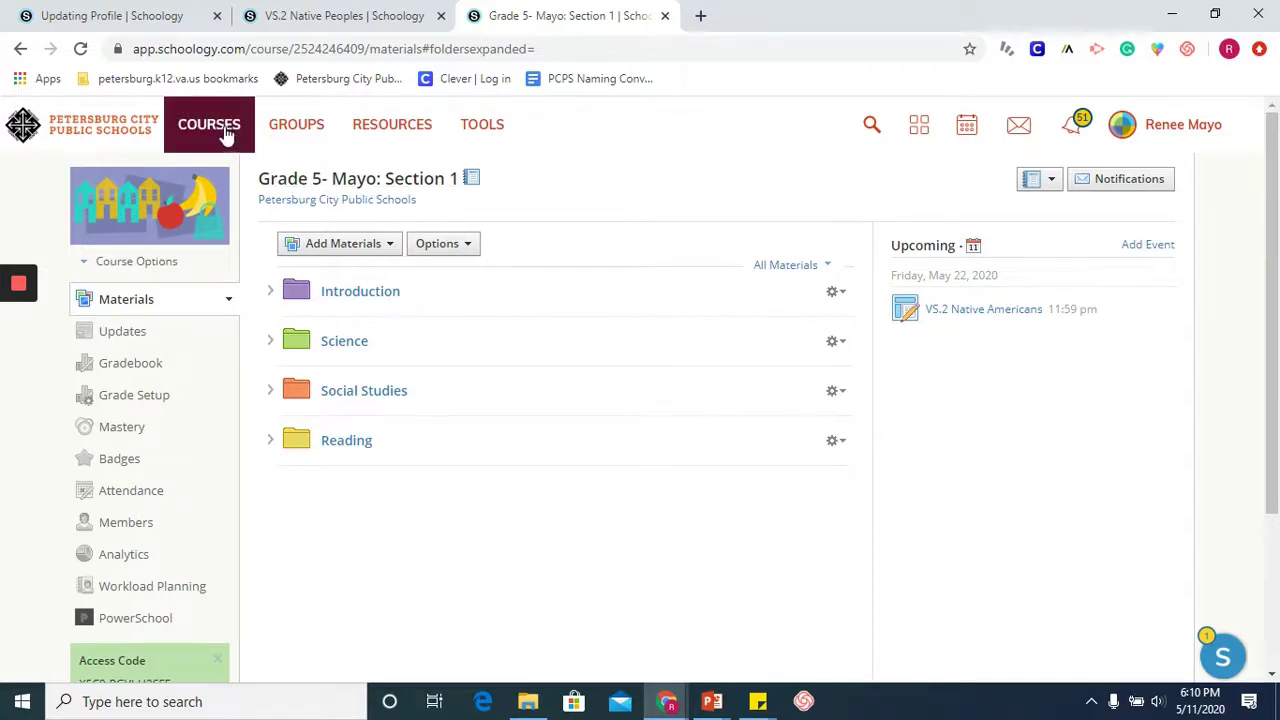
{"action": "left_click", "coordinate": [188, 130]}
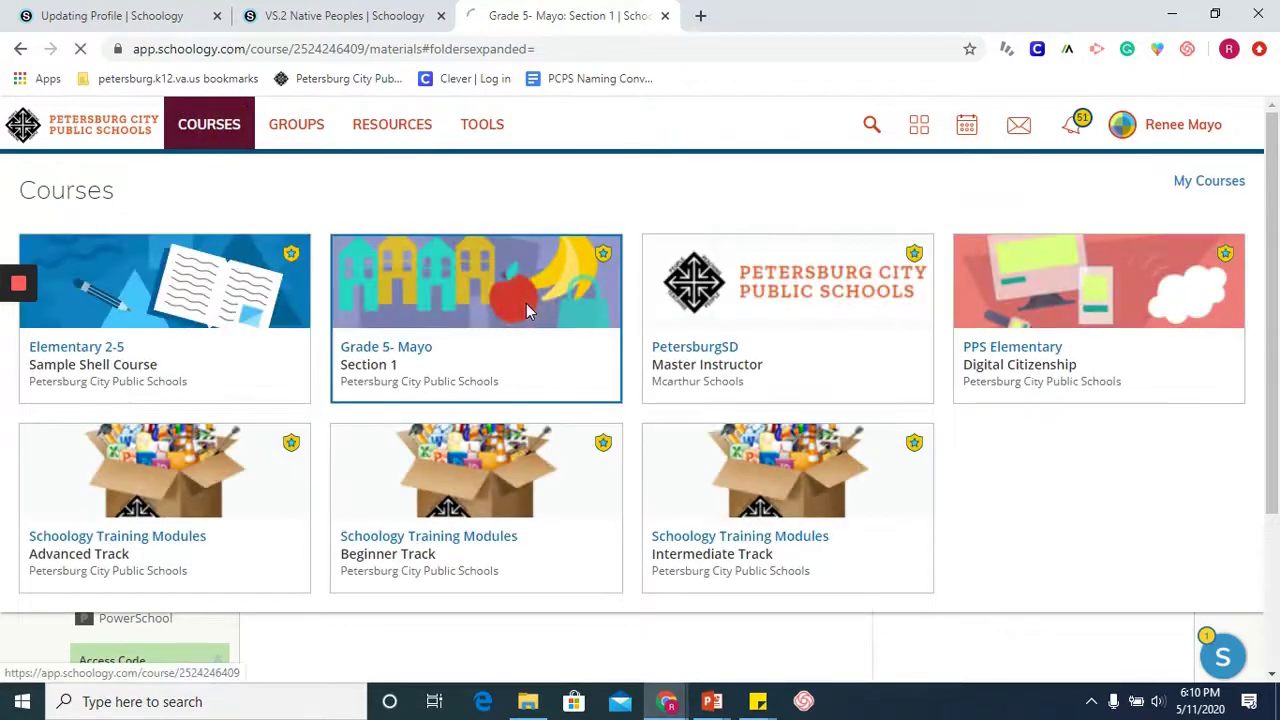
{"action": "left_click", "coordinate": [527, 308]}
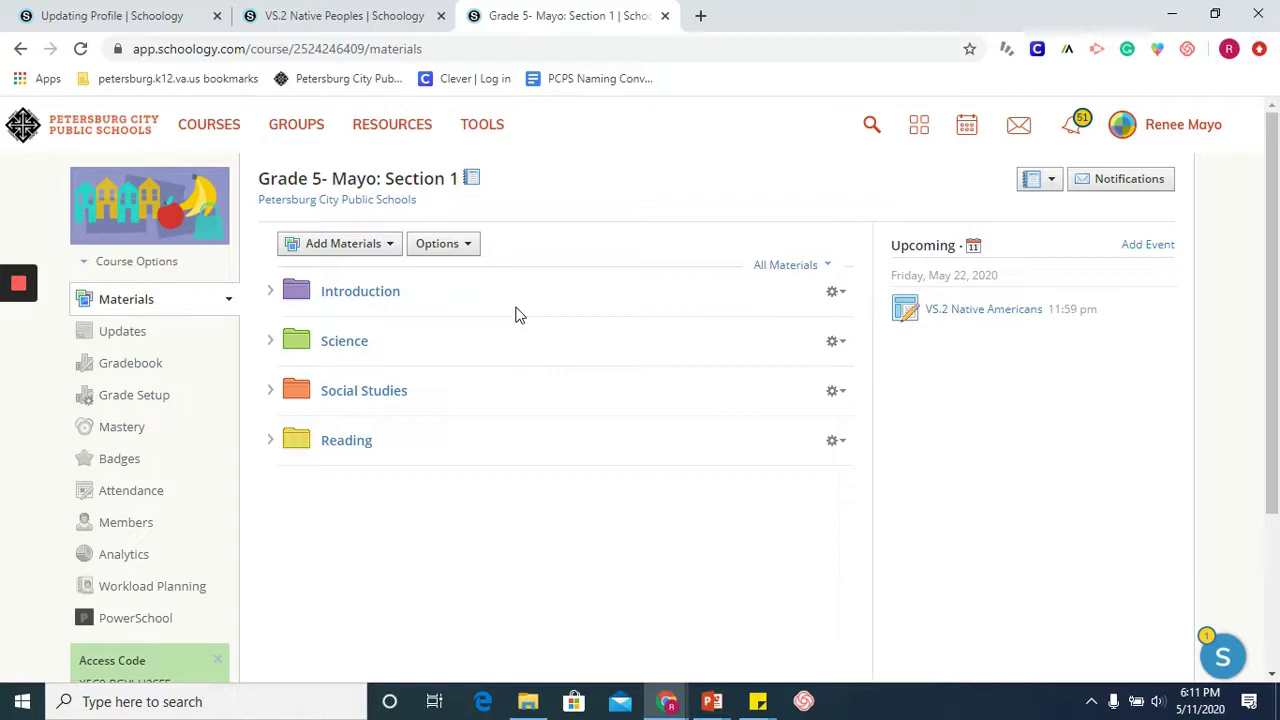
Step: Start adding a new folder below the Reading folder in Grade 5- Mayo: Section 1 materials
{"action": "left_click", "coordinate": [375, 247]}
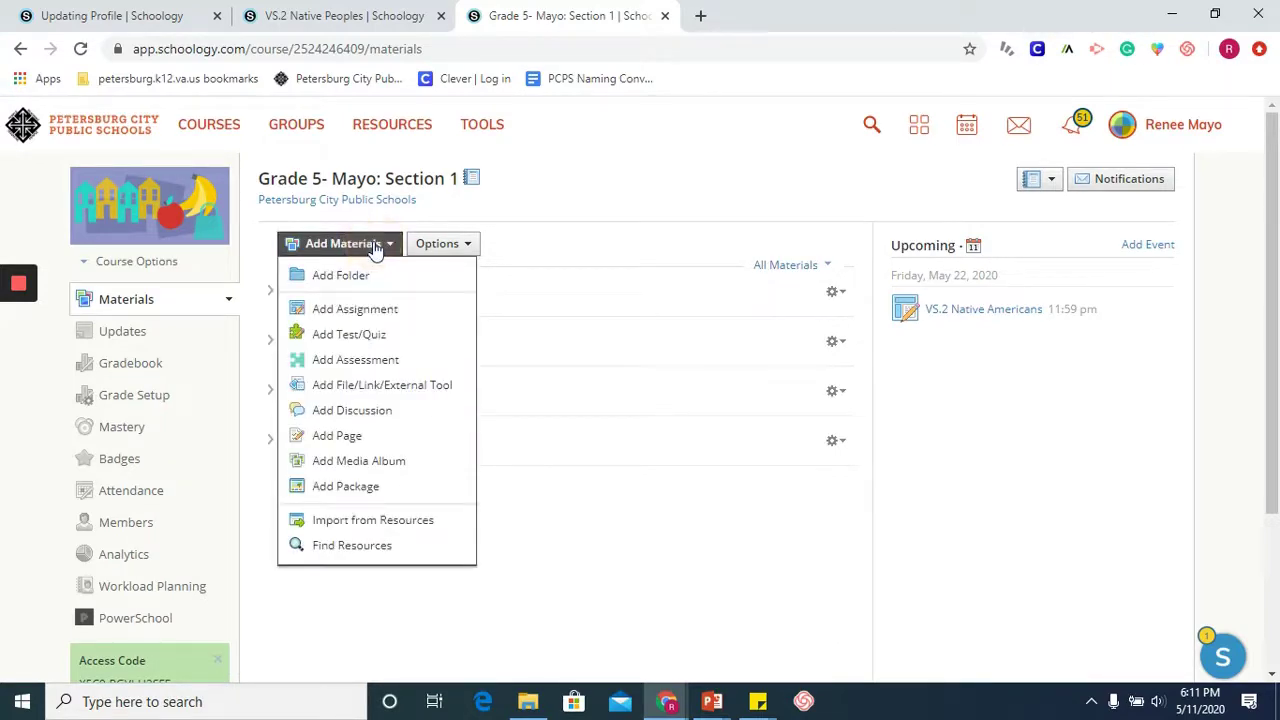
{"action": "left_click", "coordinate": [537, 527]}
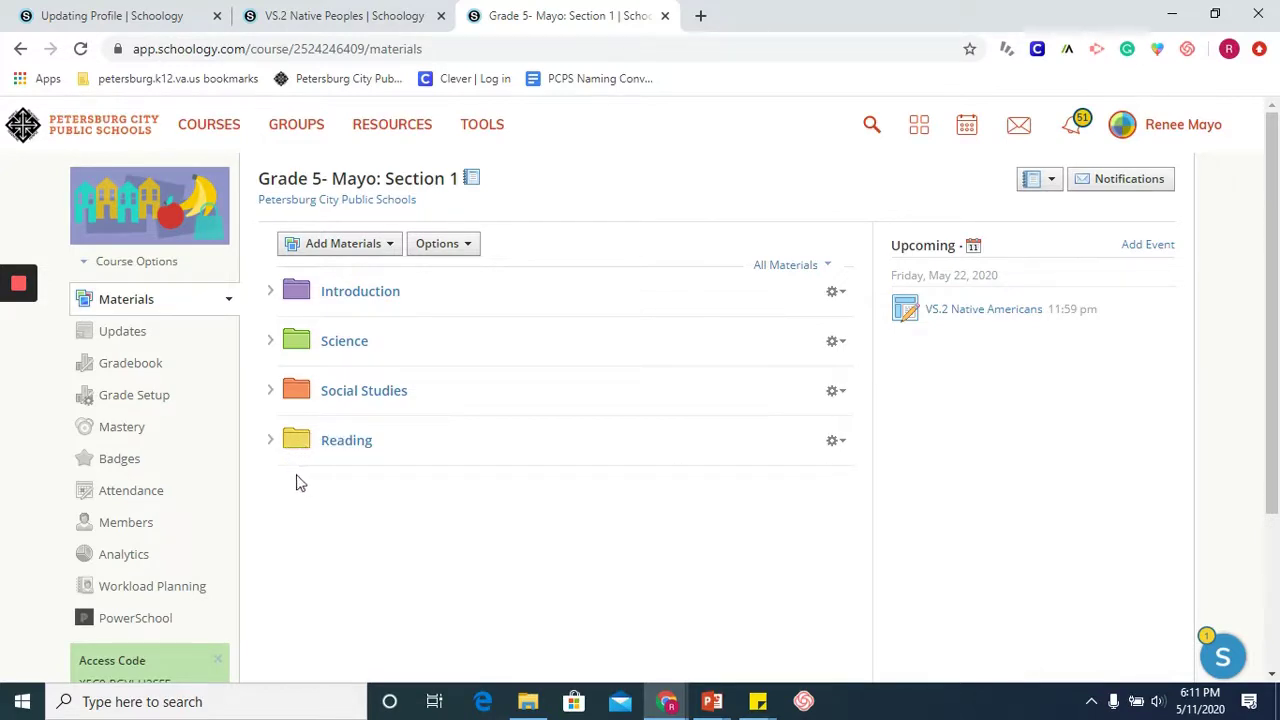
{"action": "mouse_move", "coordinate": [281, 476]}
{"action": "left_click", "coordinate": [283, 470]}
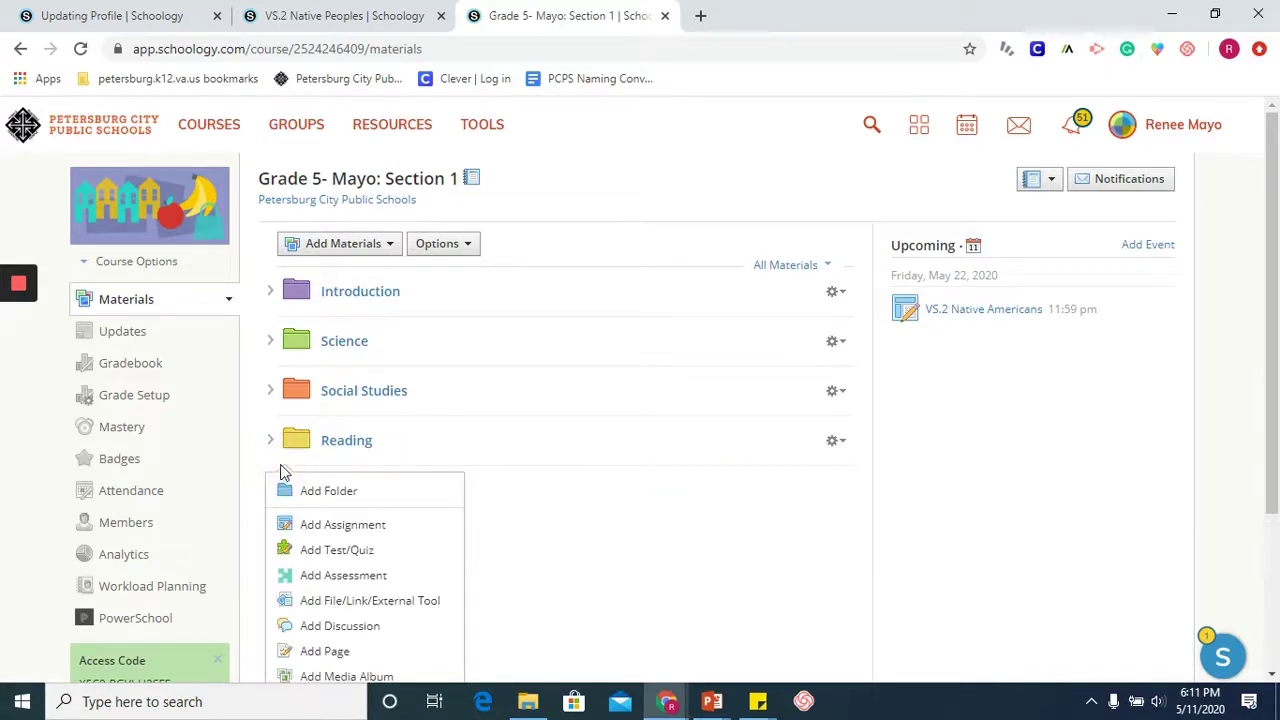
{"action": "left_click", "coordinate": [298, 491]}
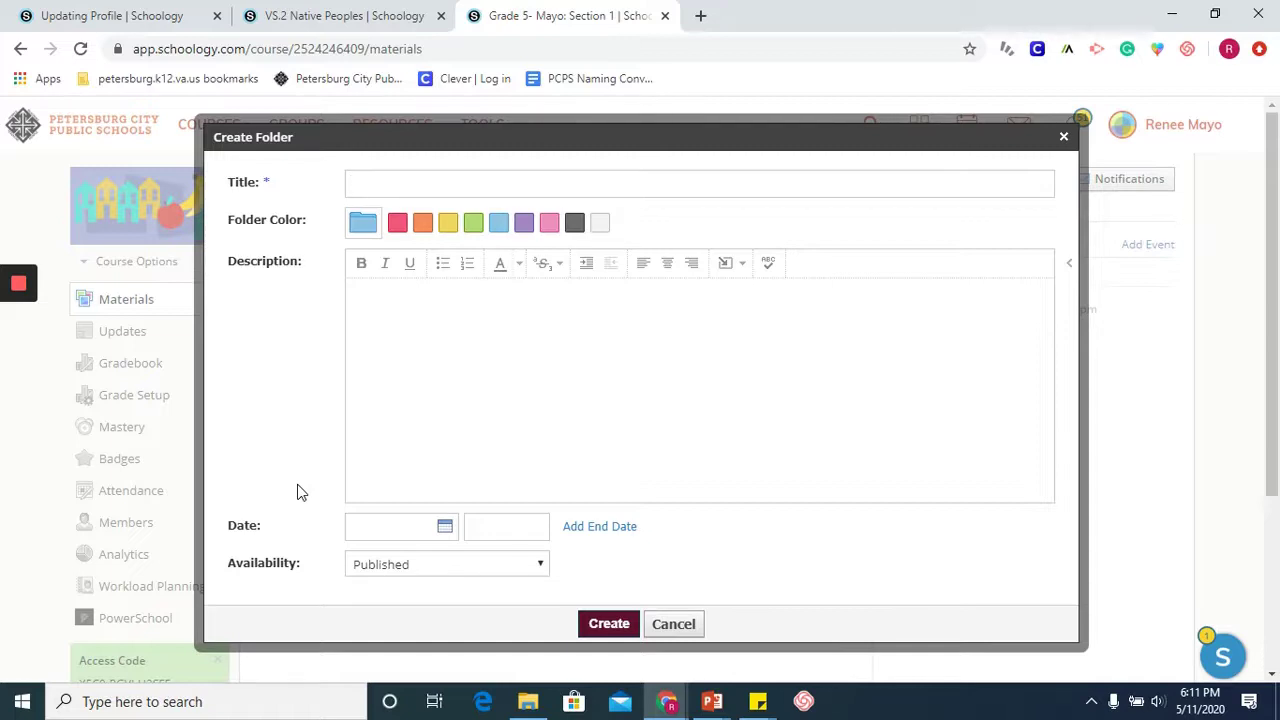
Step: Create the blue folder 'Schoology Training Practice Items' from the suggested title
{"action": "type", "text": "School"}
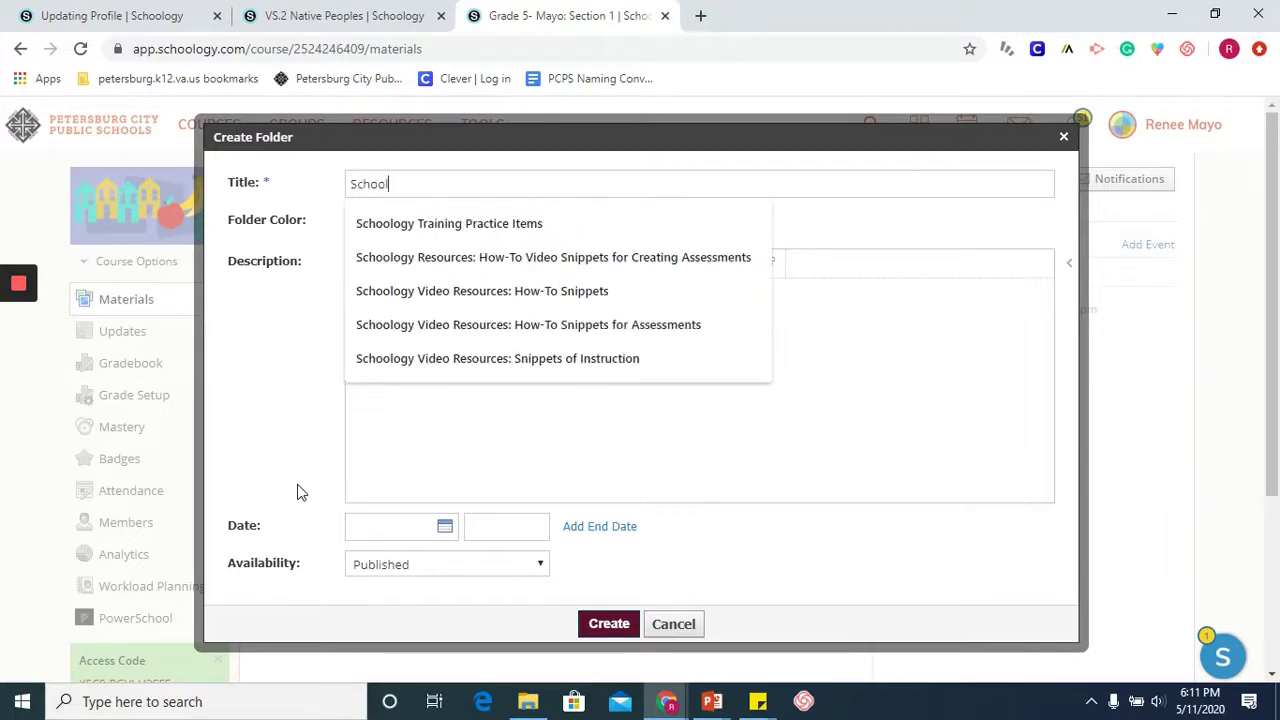
{"action": "type", "text": "ogy Training Practice Items"}
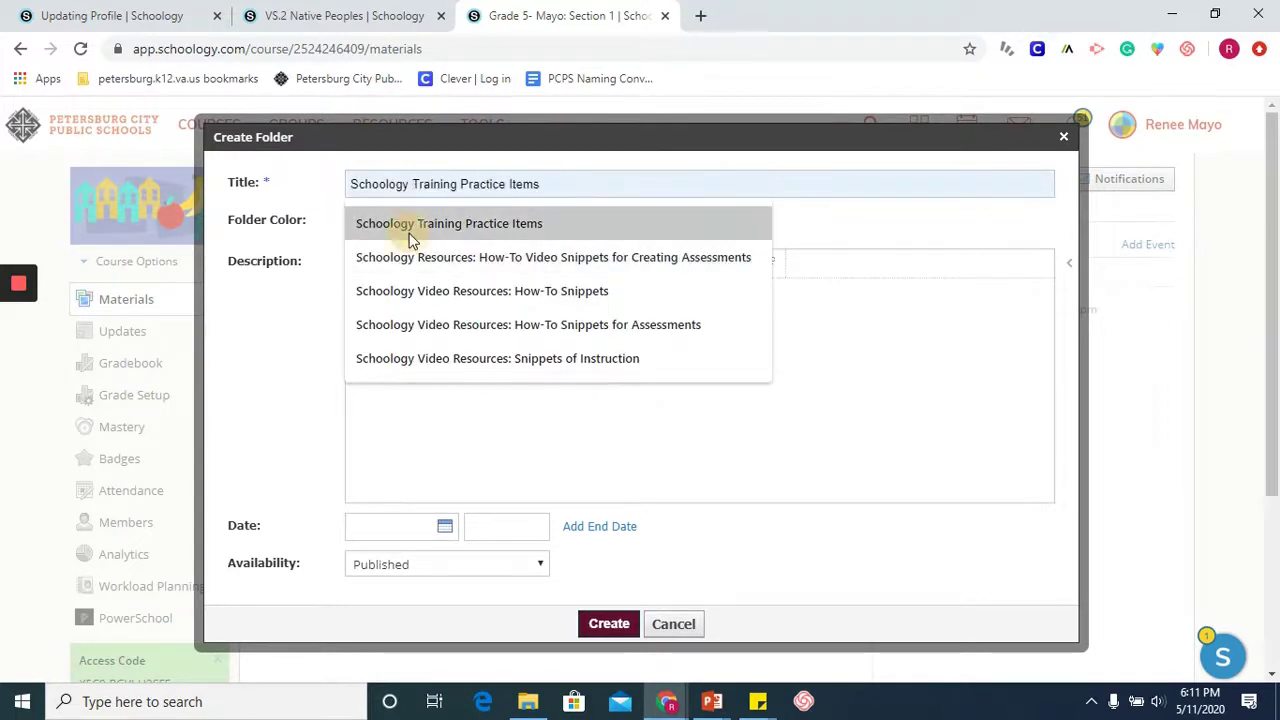
{"action": "left_click", "coordinate": [409, 234]}
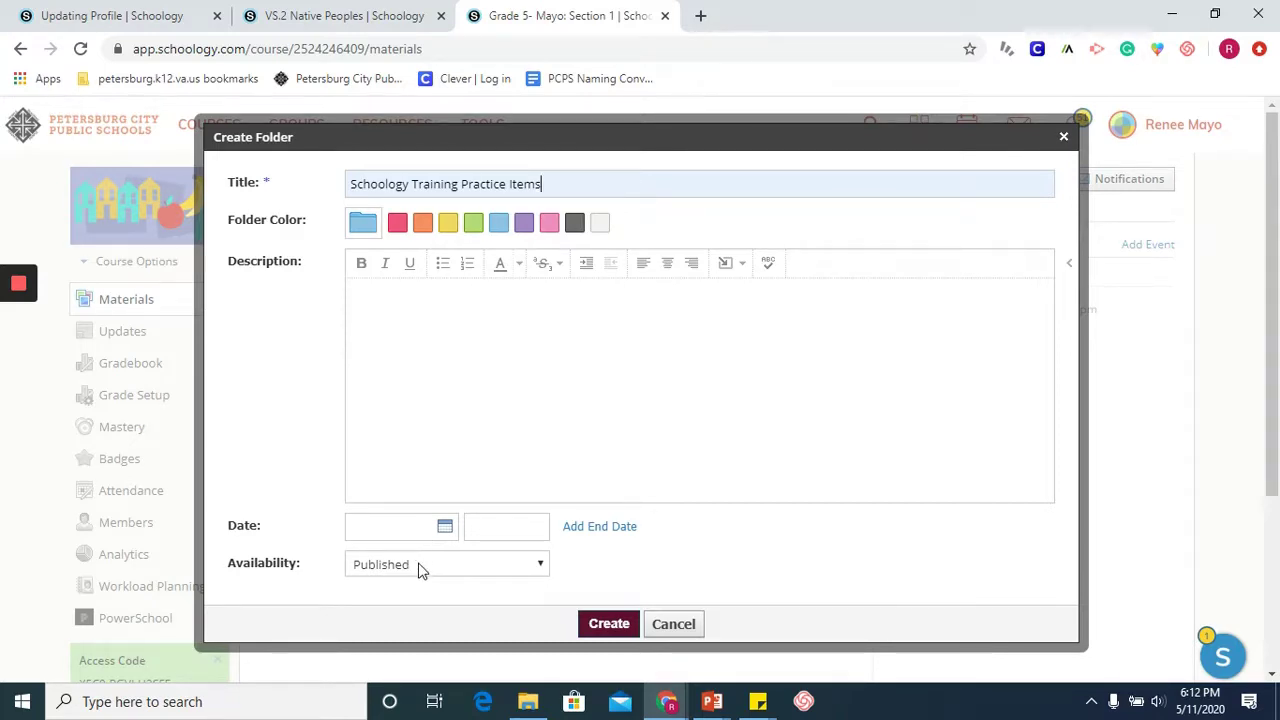
{"action": "left_click", "coordinate": [610, 624]}
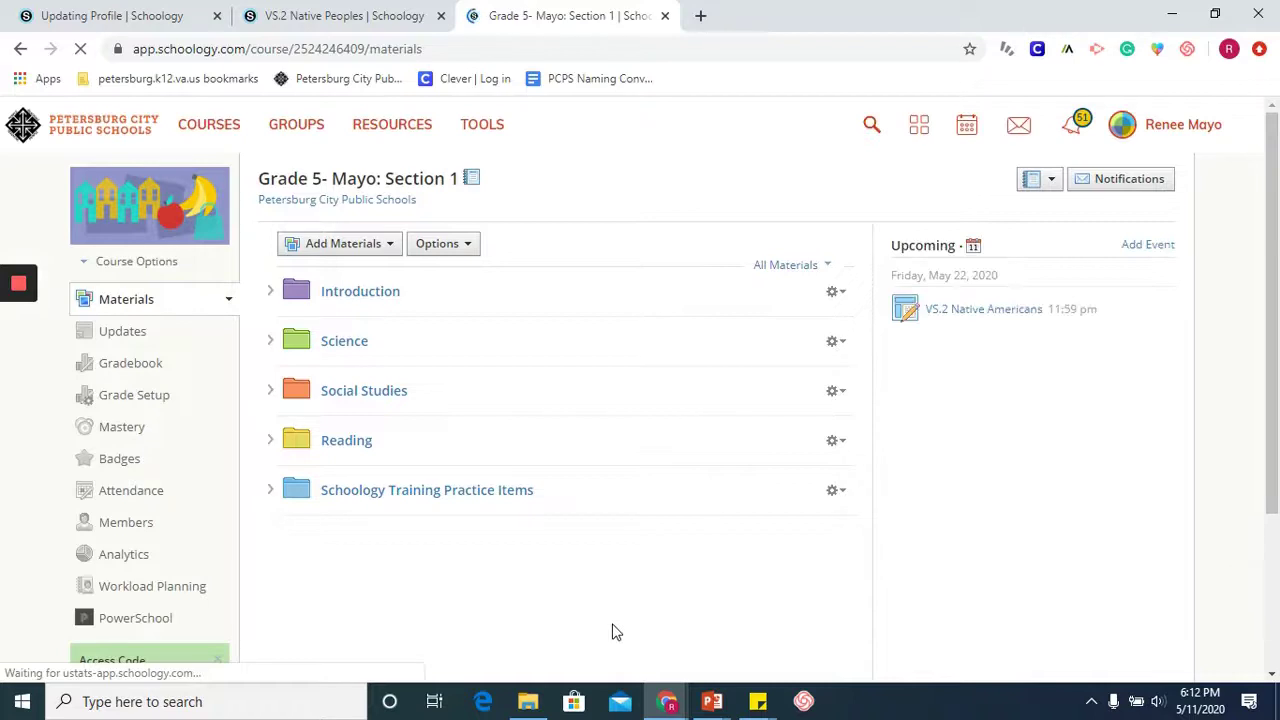
Step: Open the Schoology Training Practice Items folder and begin a new assignment there
{"action": "left_click", "coordinate": [520, 494]}
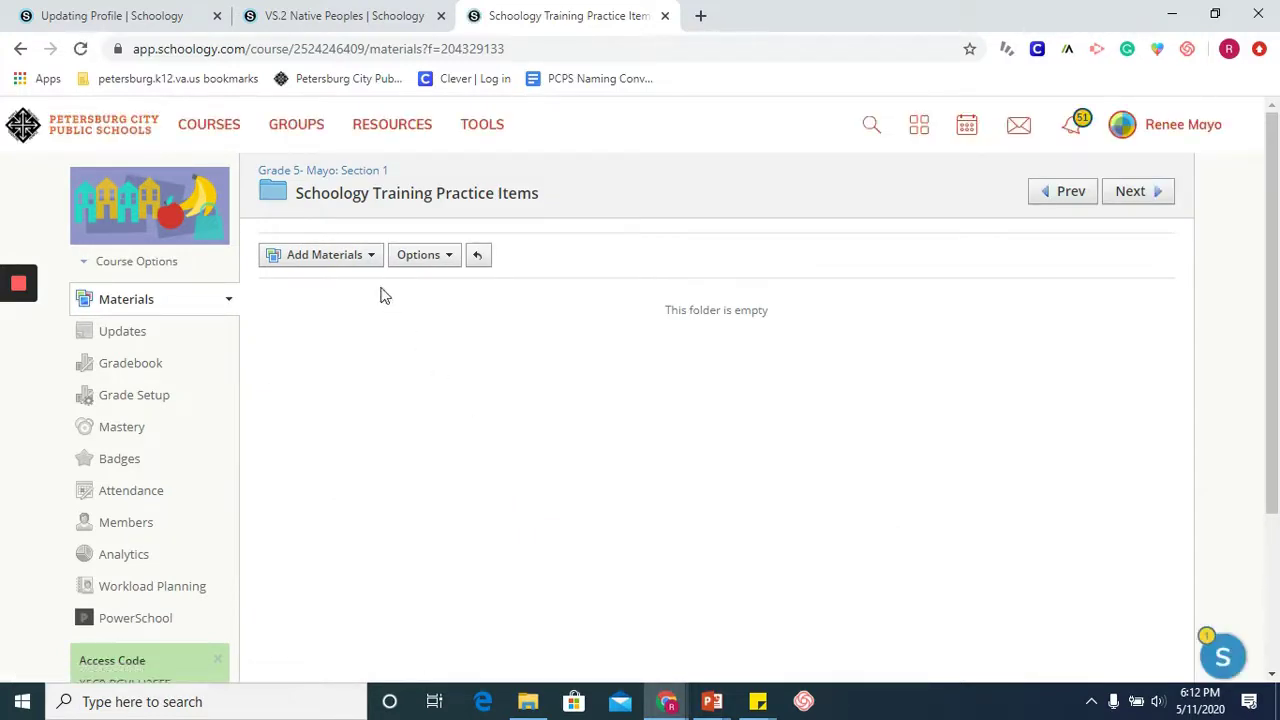
{"action": "left_click", "coordinate": [365, 262]}
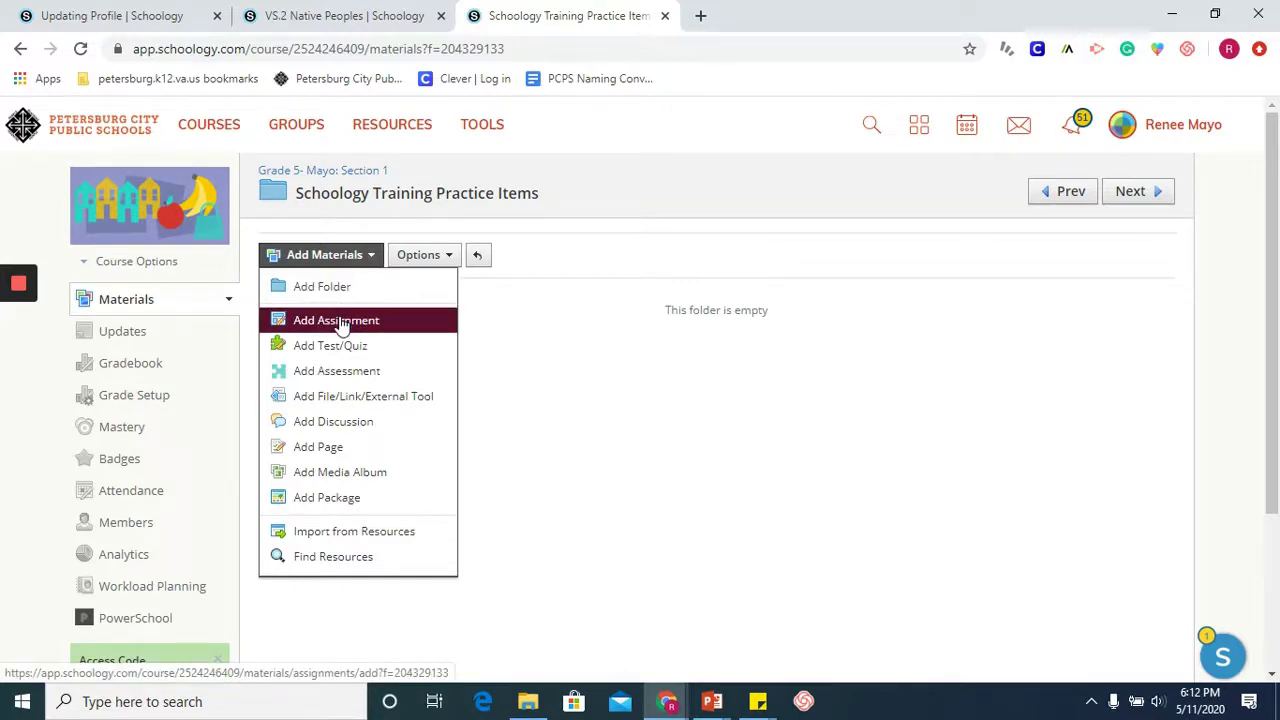
{"action": "left_click", "coordinate": [340, 321]}
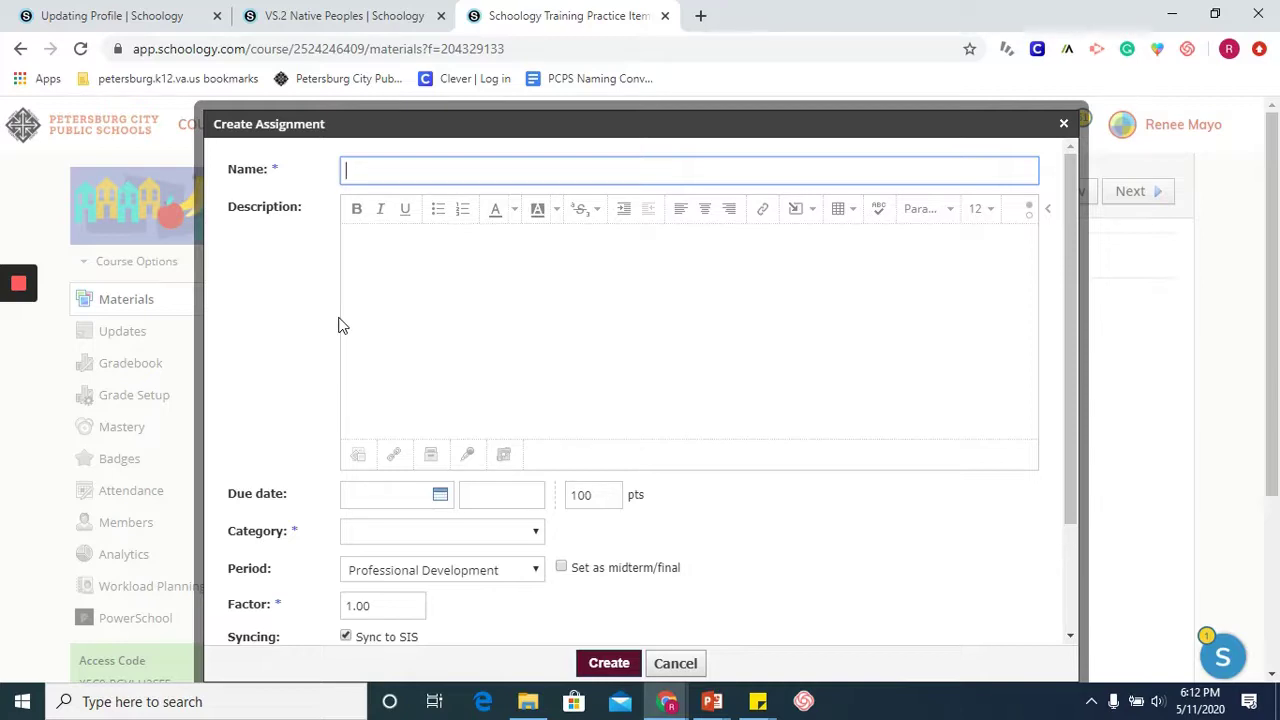
Step: Name the assignment 'Practice Materials' using the suggestion, leaving the description empty
{"action": "type", "text": "Practice Materials"}
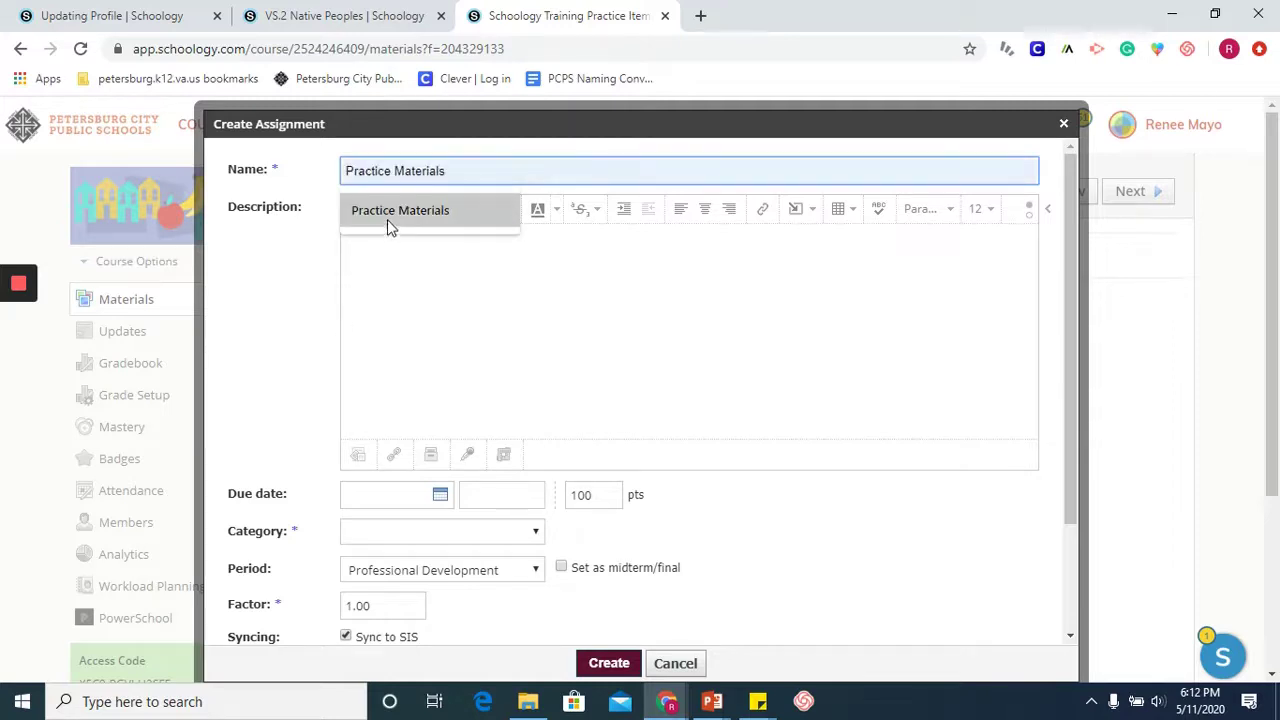
{"action": "left_click", "coordinate": [388, 217]}
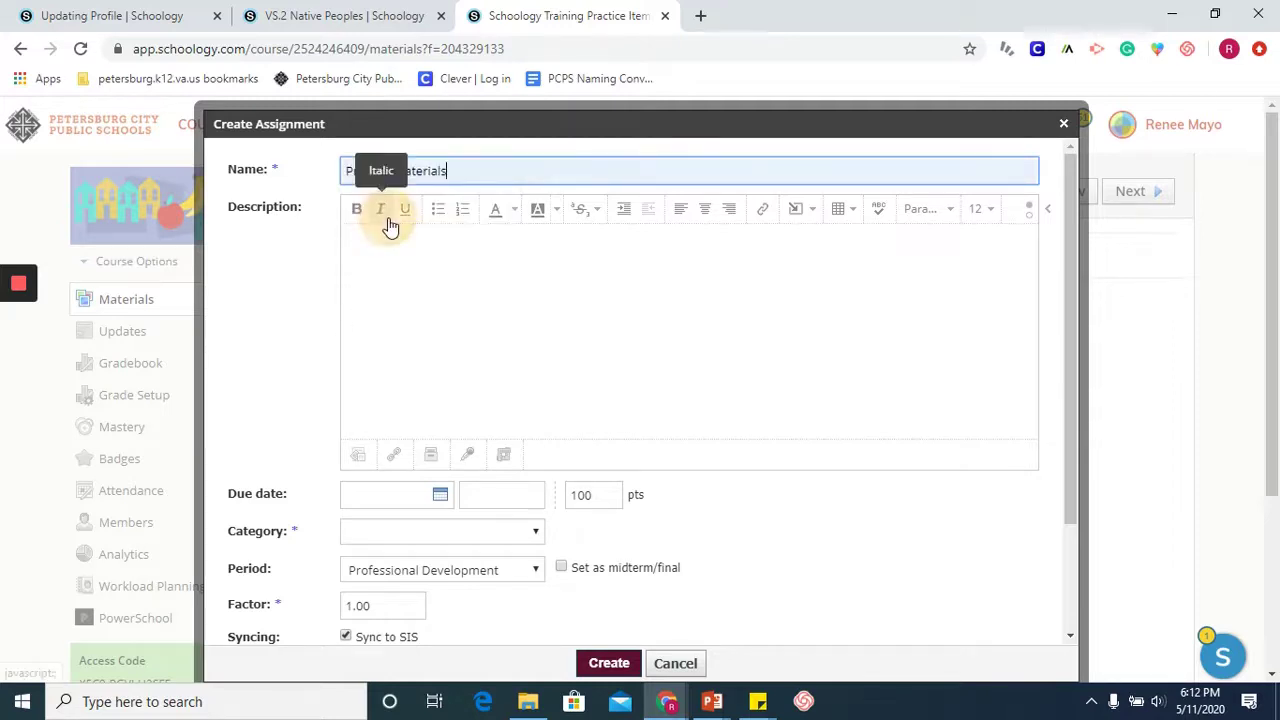
{"action": "left_click", "coordinate": [397, 250]}
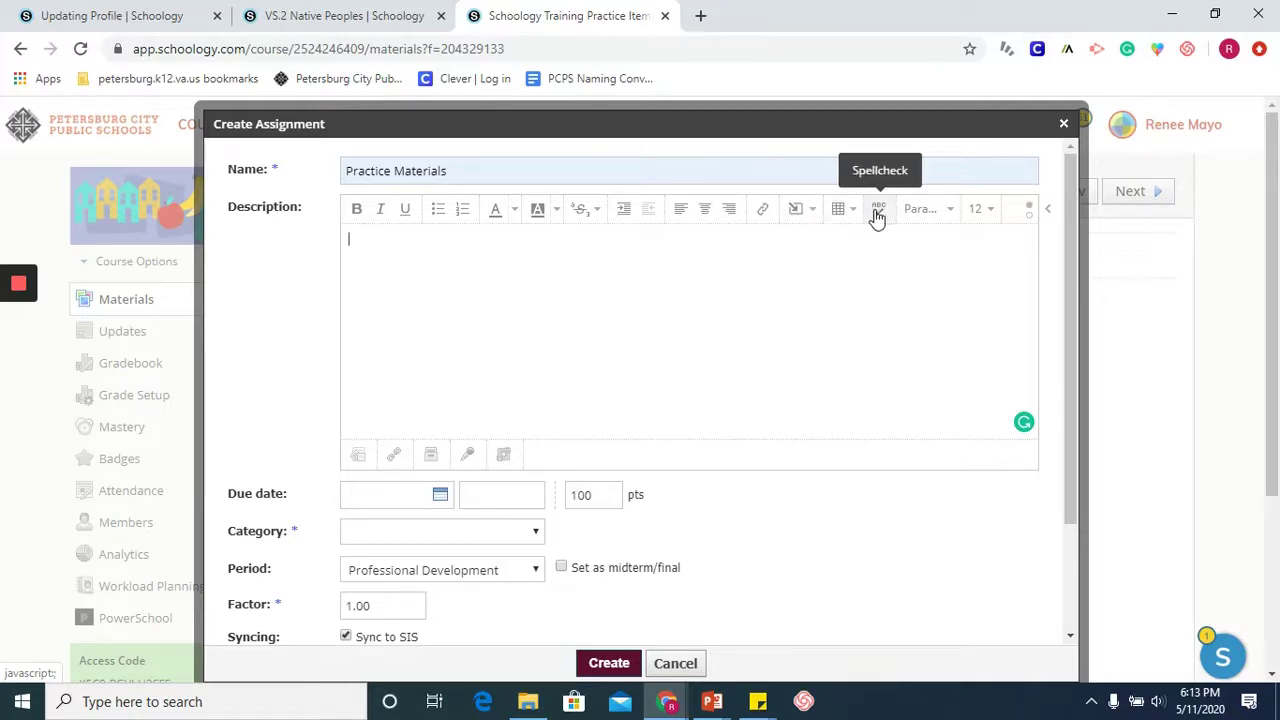
Step: Write 'Hello Scholars! Please view the study guide.' and begin linking 'study guide'
{"action": "left_click", "coordinate": [958, 231]}
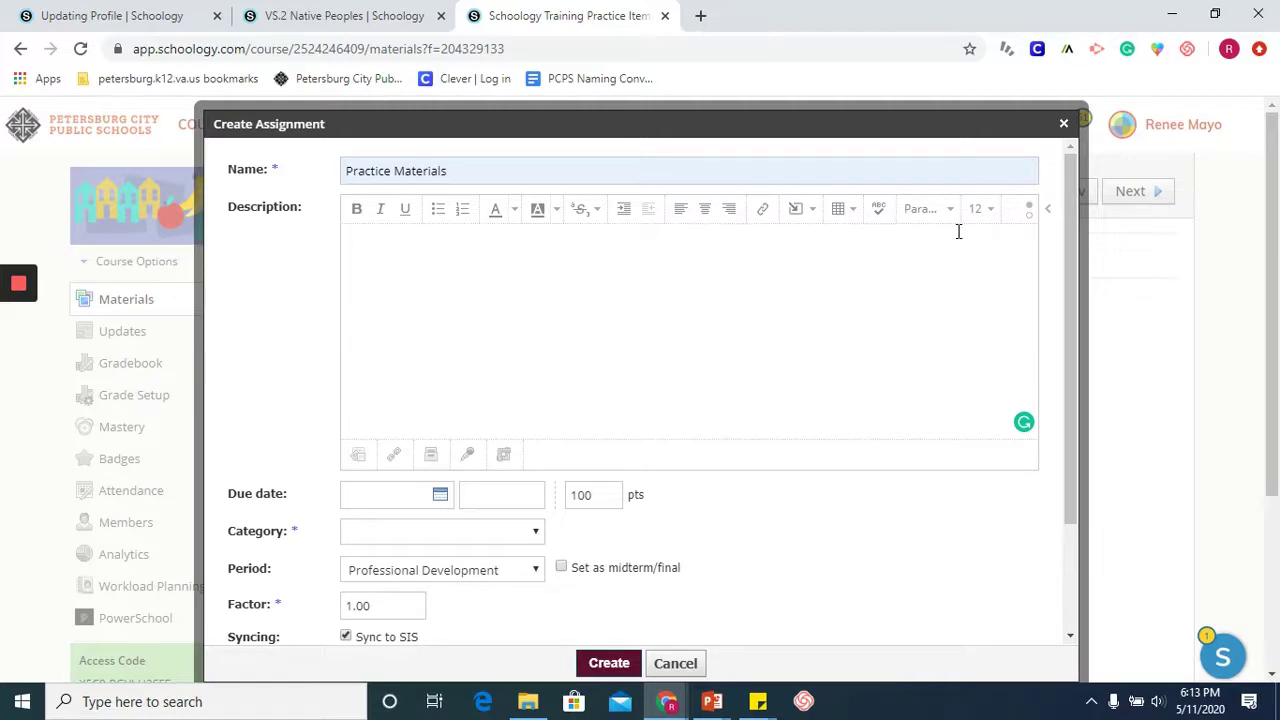
{"action": "type", "text": "Hello Schoo"}
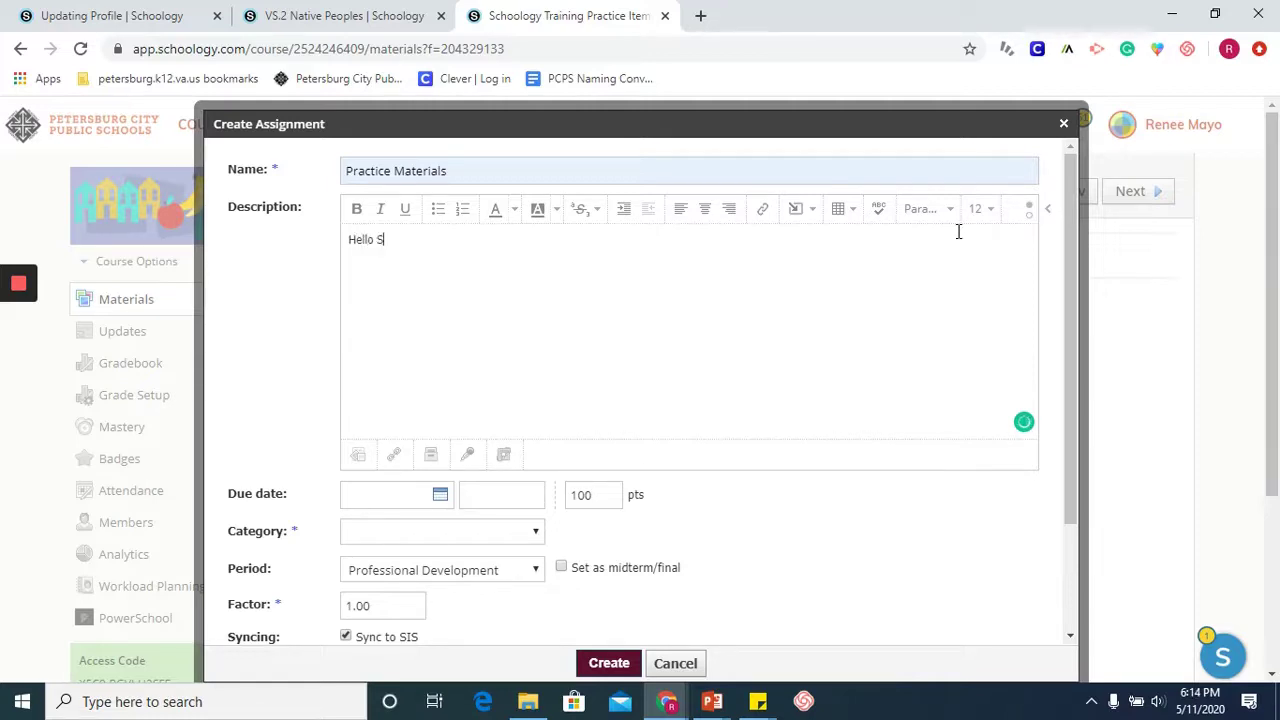
{"action": "key", "text": "BackSpace"}
{"action": "key", "text": "BackSpace"}
{"action": "type", "text": "olars! "}
{"action": "type", "text": "Please view the"}
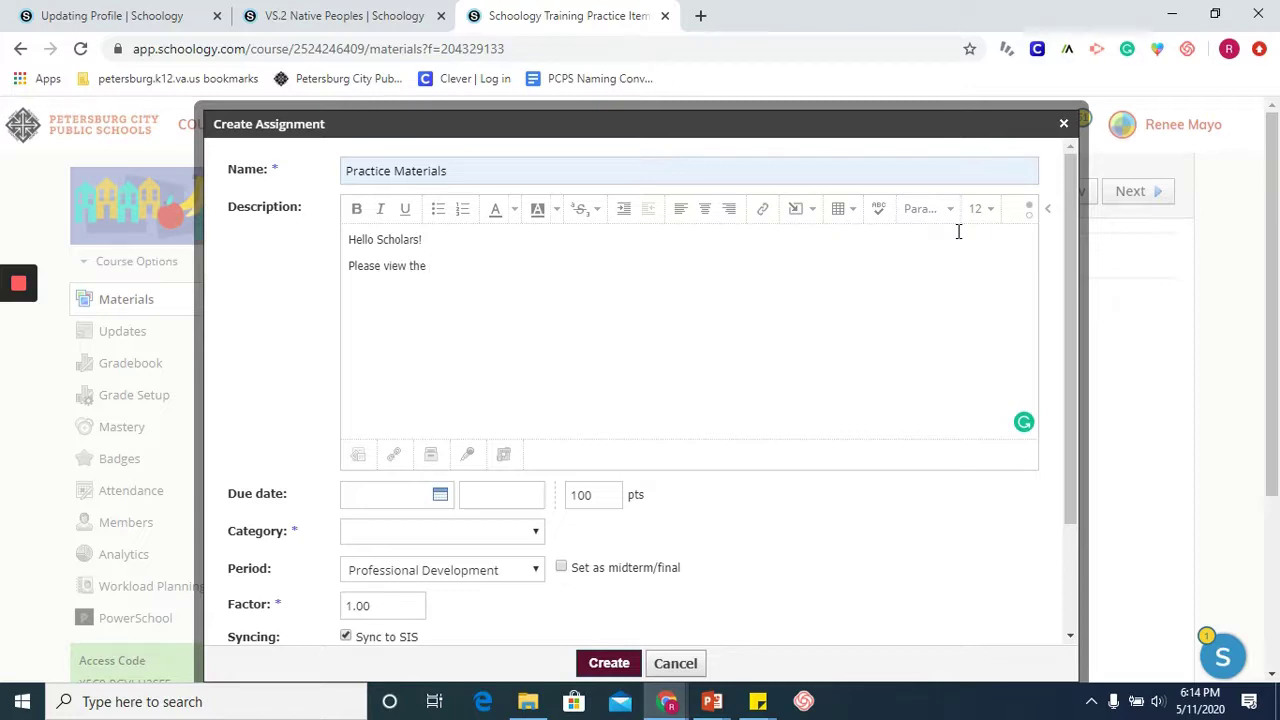
{"action": "type", "text": " study guide."}
{"action": "left_click_drag", "start_coordinate": [429, 265], "coordinate": [488, 265]}
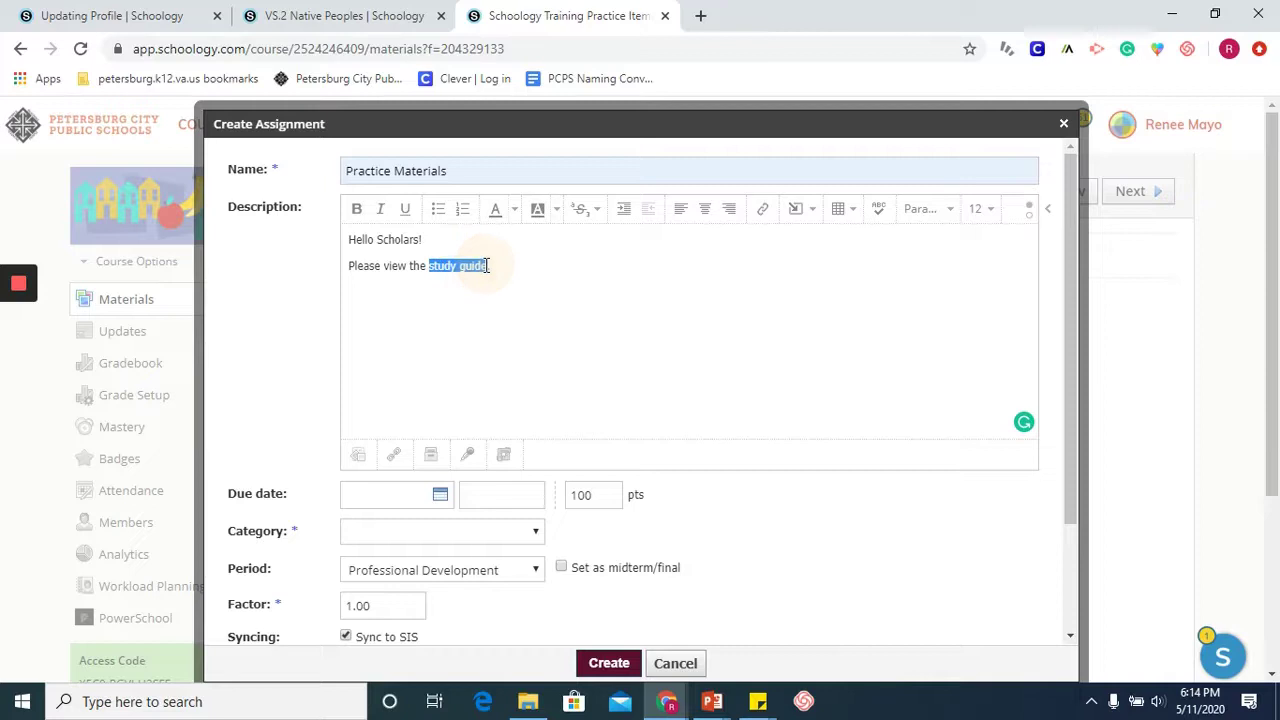
{"action": "left_click", "coordinate": [765, 212]}
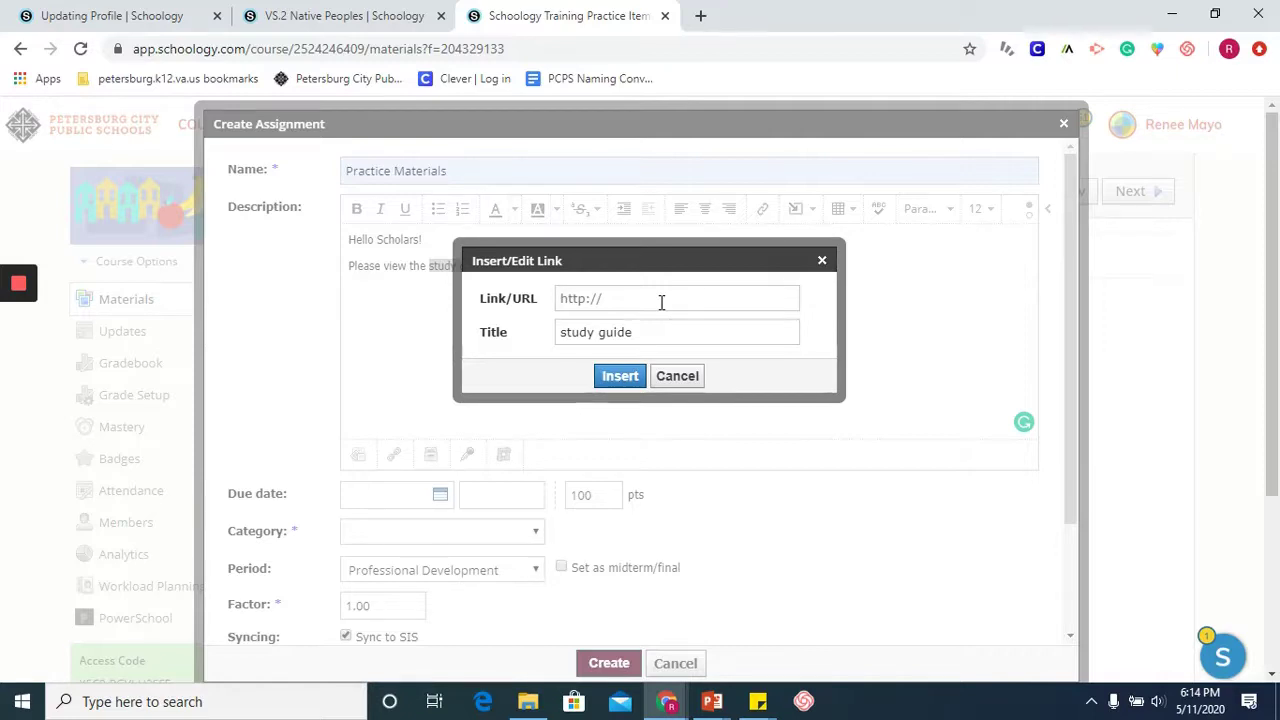
Step: Cancel the wrongly pasted link and copy the study guide PDF's URL from its Chrome window
{"action": "key", "text": "ctrl+v"}
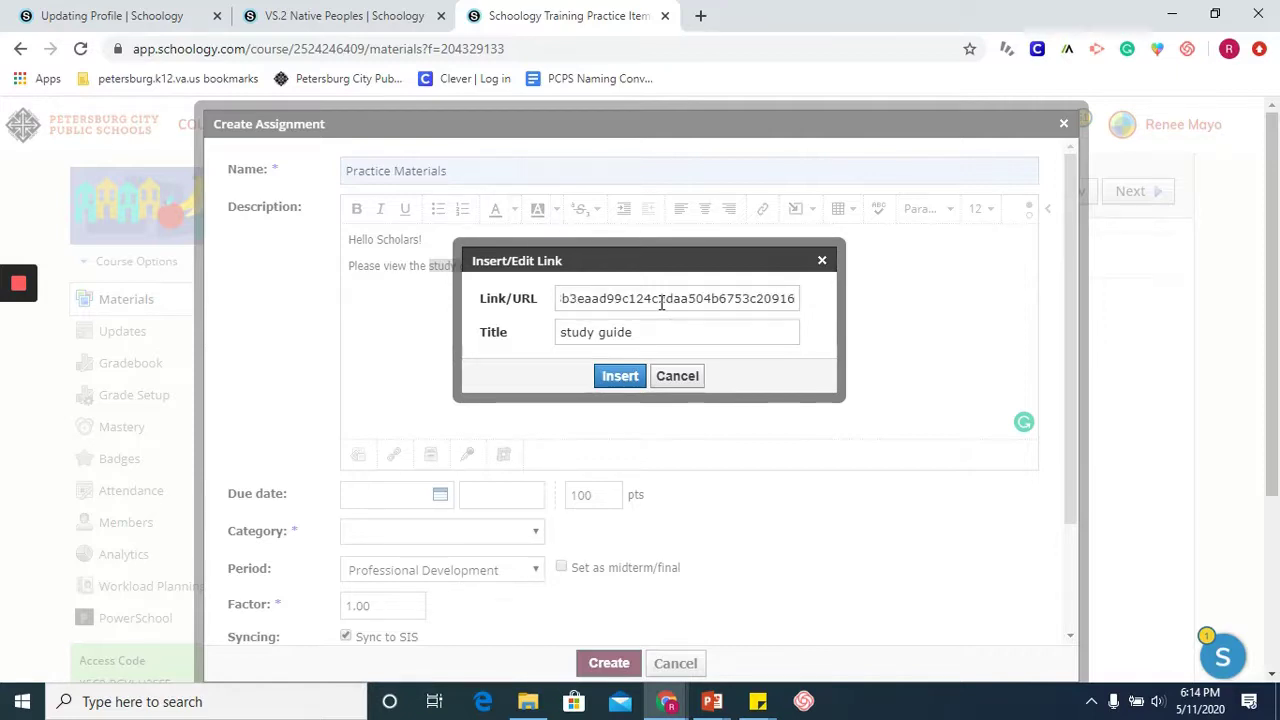
{"action": "left_click", "coordinate": [677, 378]}
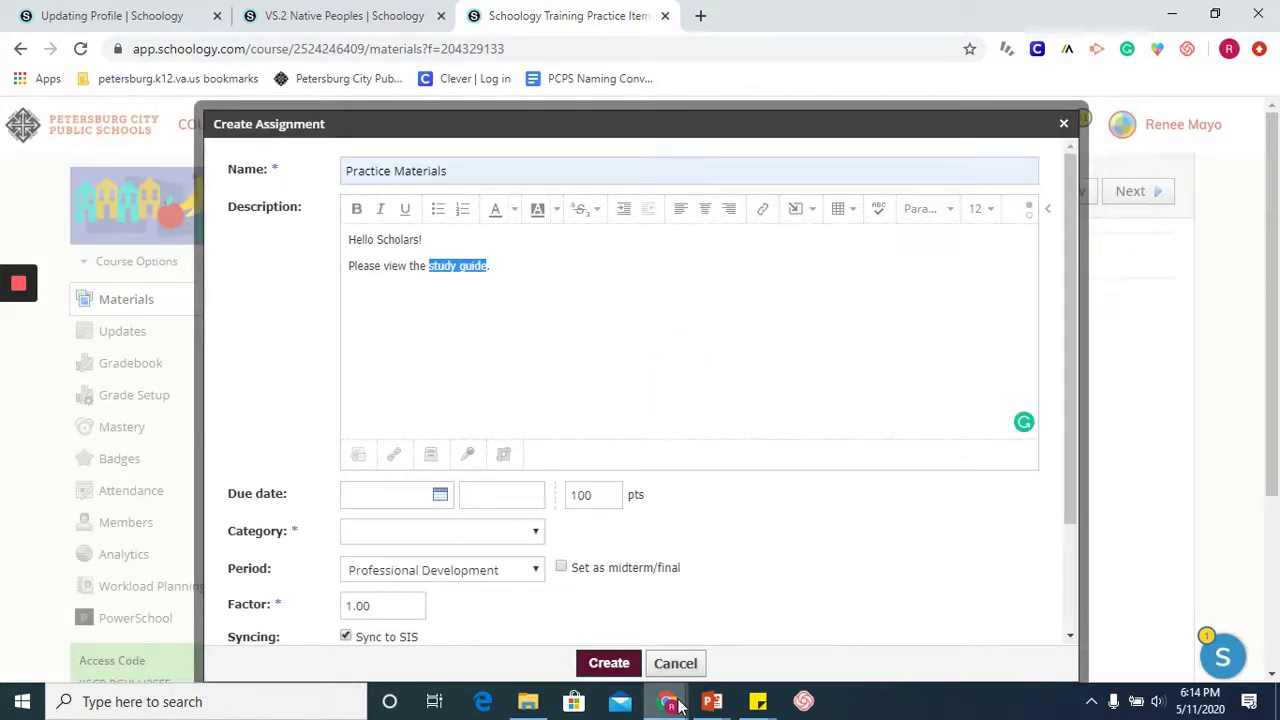
{"action": "mouse_move", "coordinate": [677, 705]}
{"action": "left_click", "coordinate": [545, 631]}
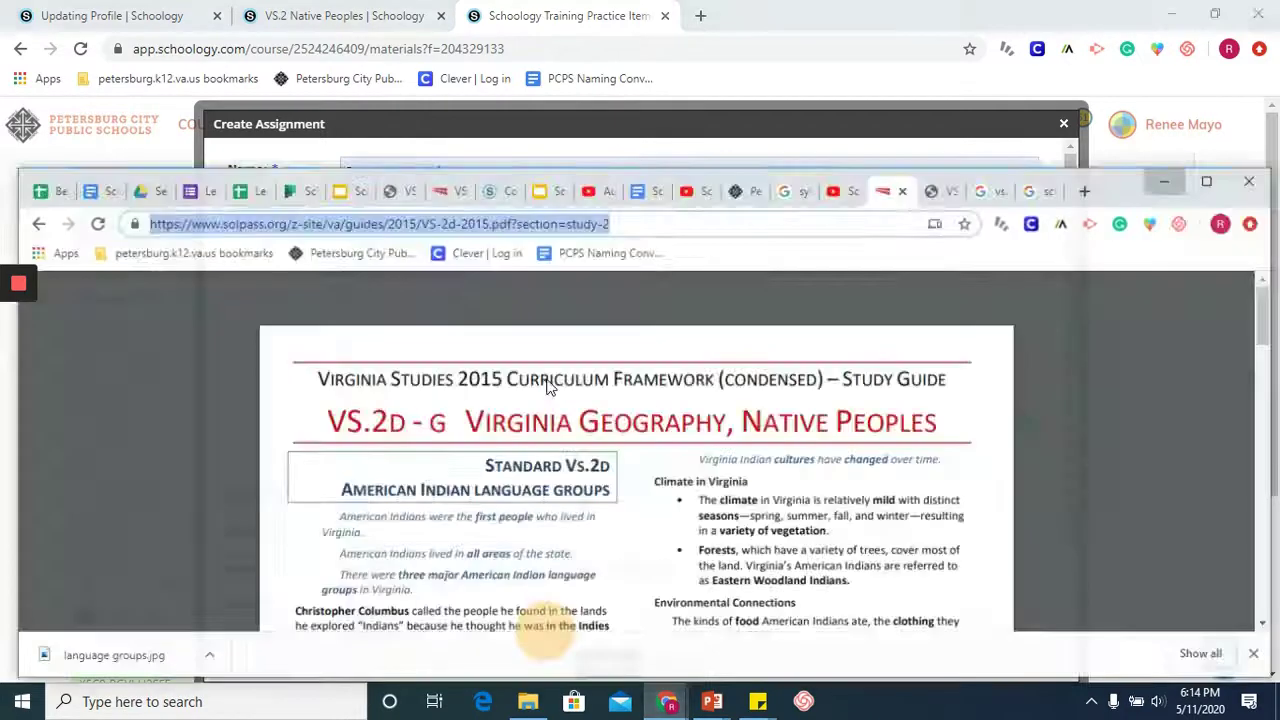
{"action": "left_click", "coordinate": [547, 216]}
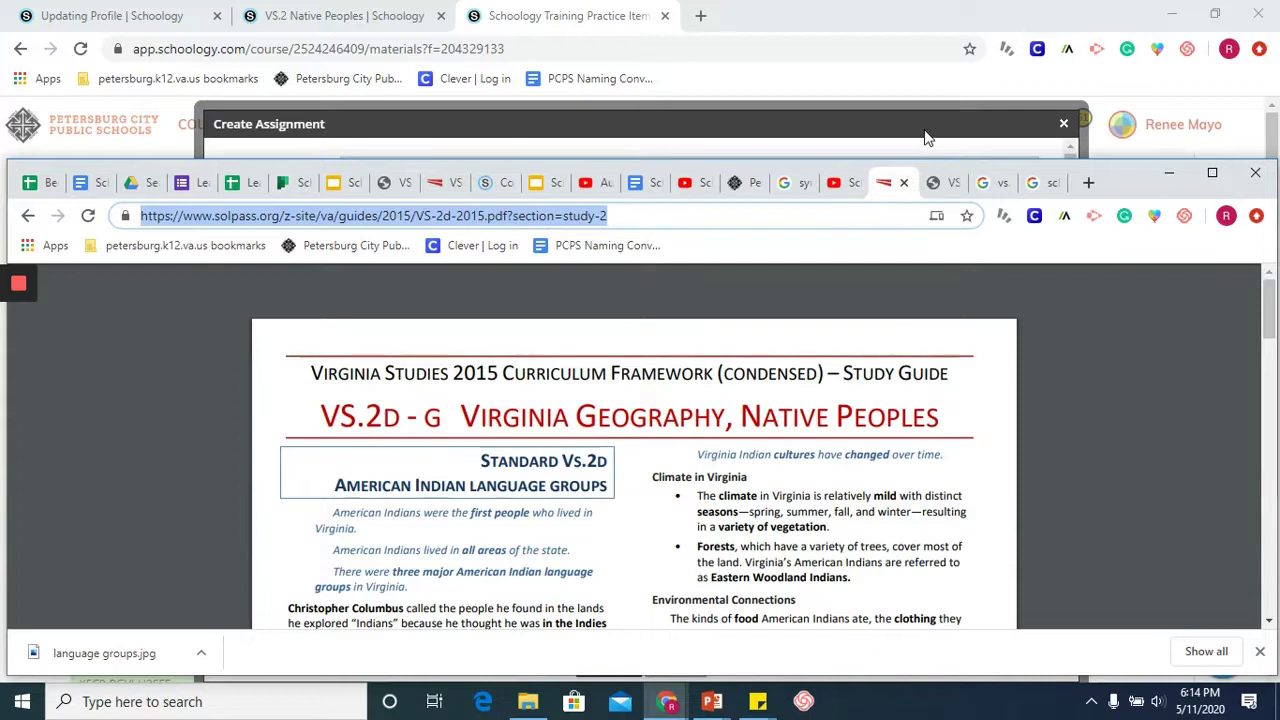
{"action": "left_click", "coordinate": [1163, 172]}
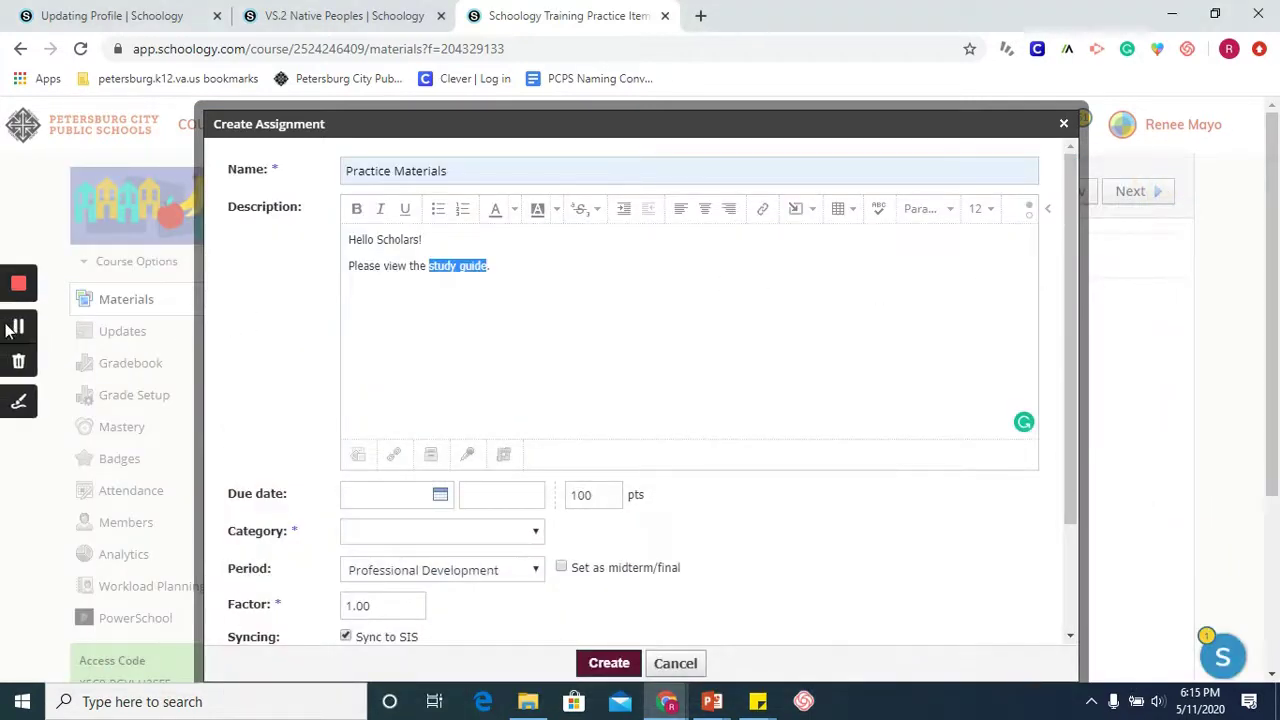
Step: Hyperlink 'study guide' in the description to the pasted VS-2d study guide PDF URL
{"action": "left_click", "coordinate": [18, 328]}
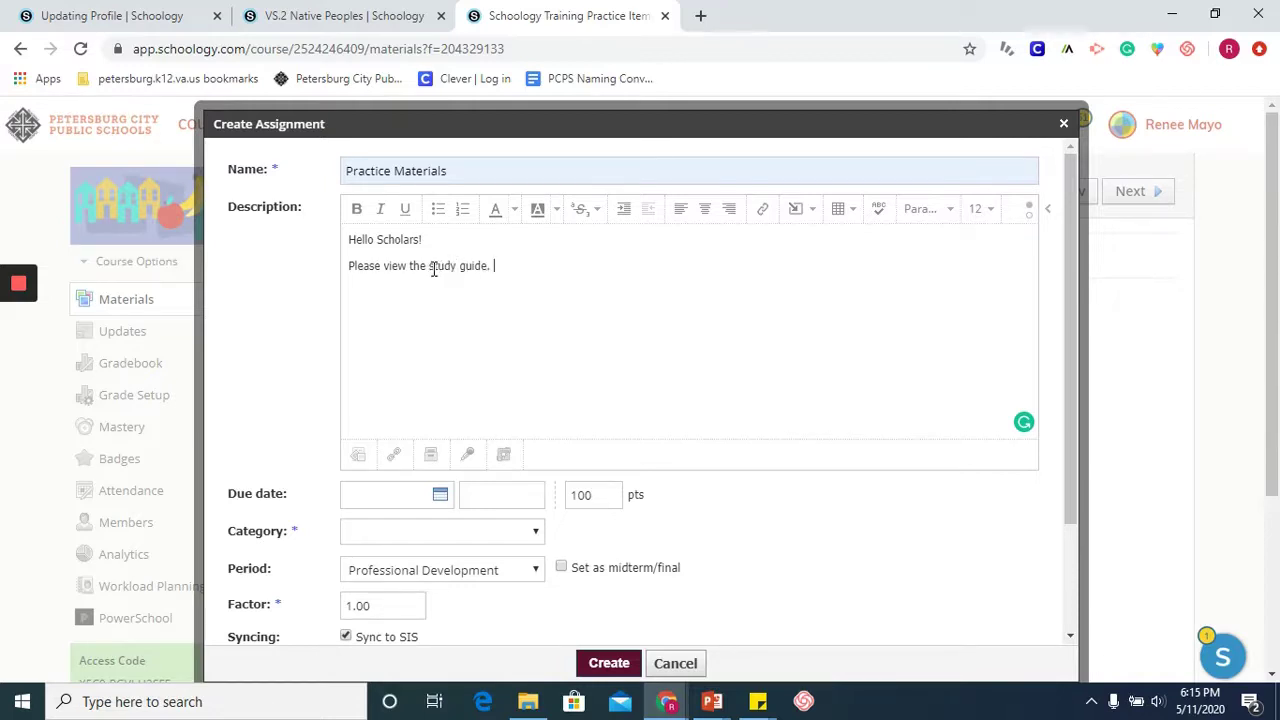
{"action": "left_click_drag", "start_coordinate": [431, 266], "coordinate": [489, 266]}
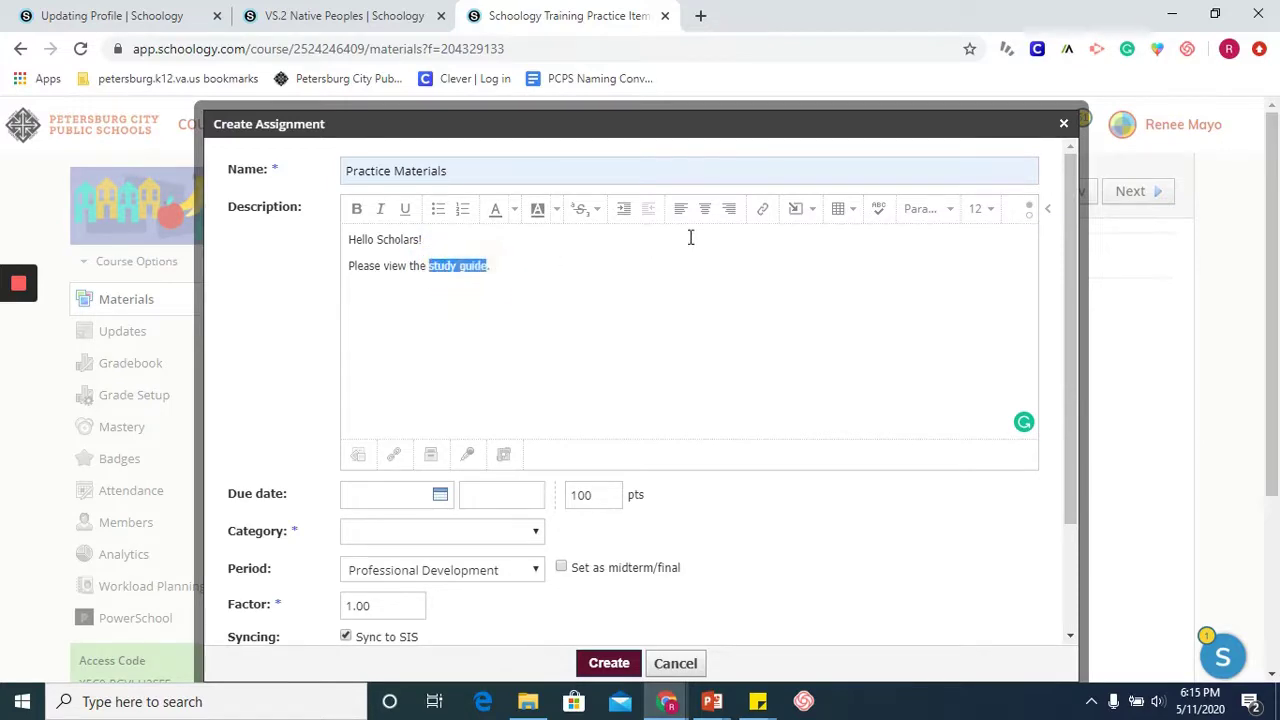
{"action": "left_click", "coordinate": [770, 220]}
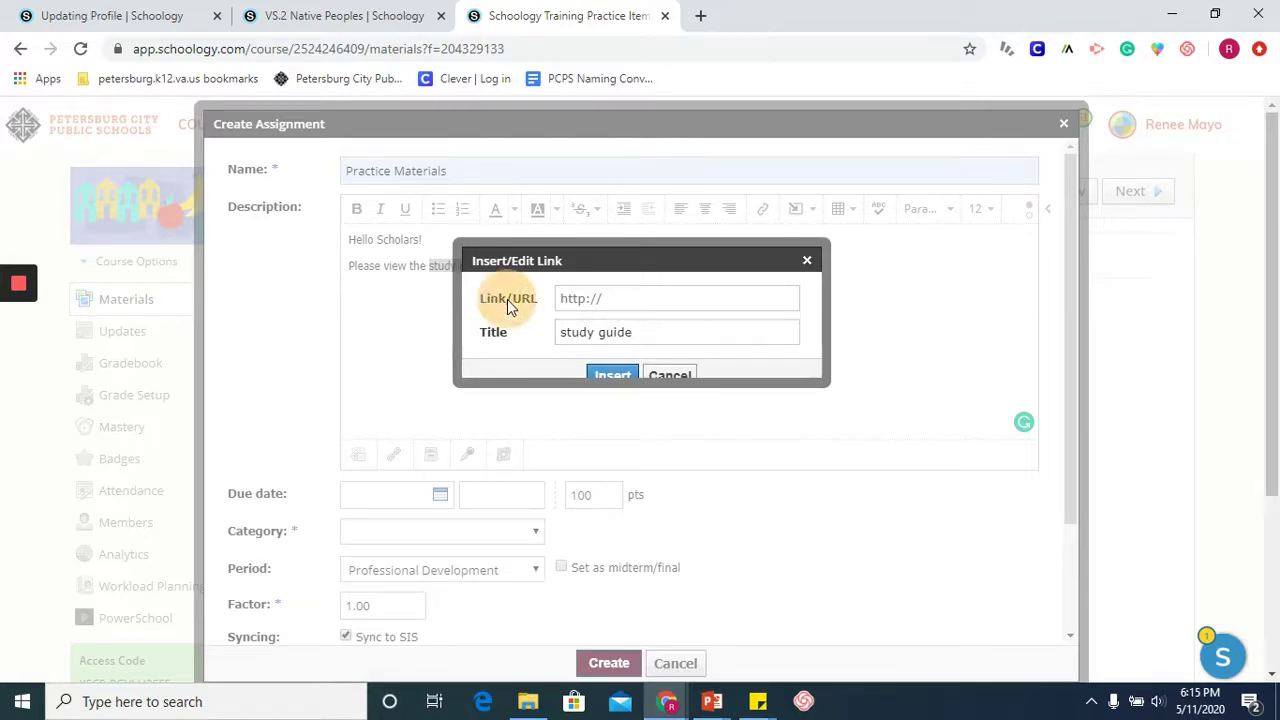
{"action": "left_click", "coordinate": [610, 298]}
{"action": "key", "text": "ctrl+v"}
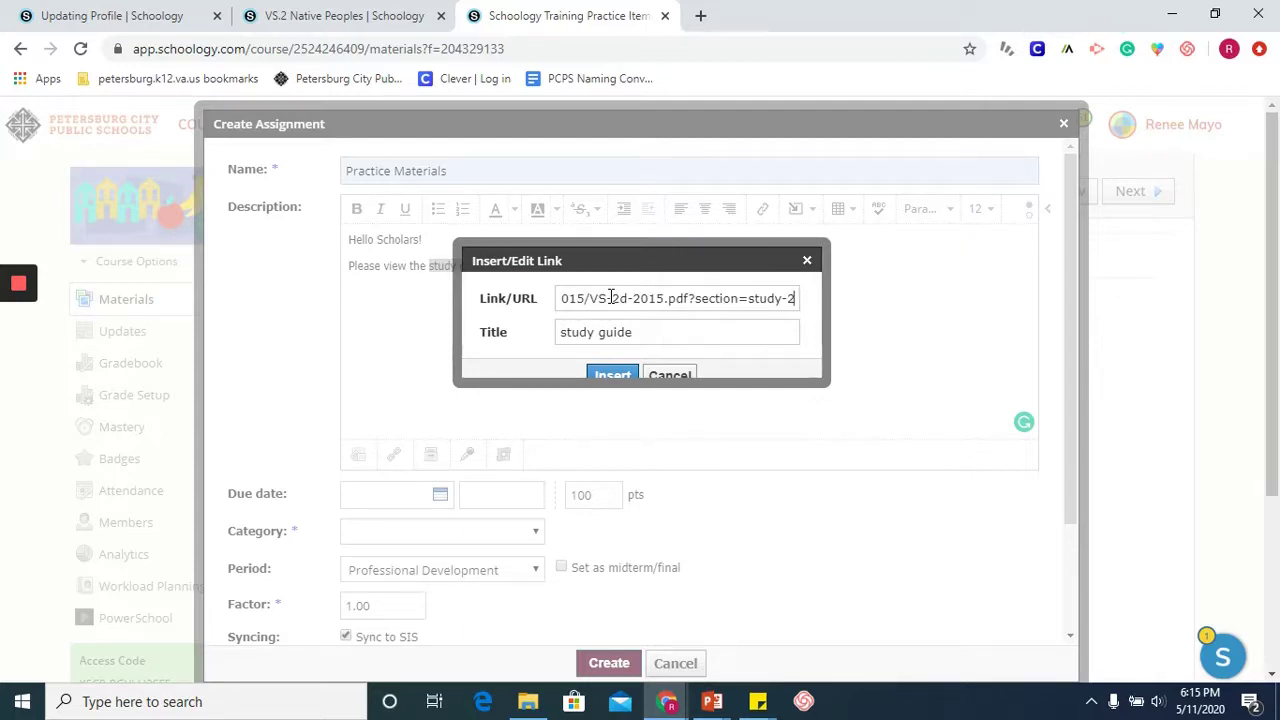
{"action": "left_click", "coordinate": [620, 375]}
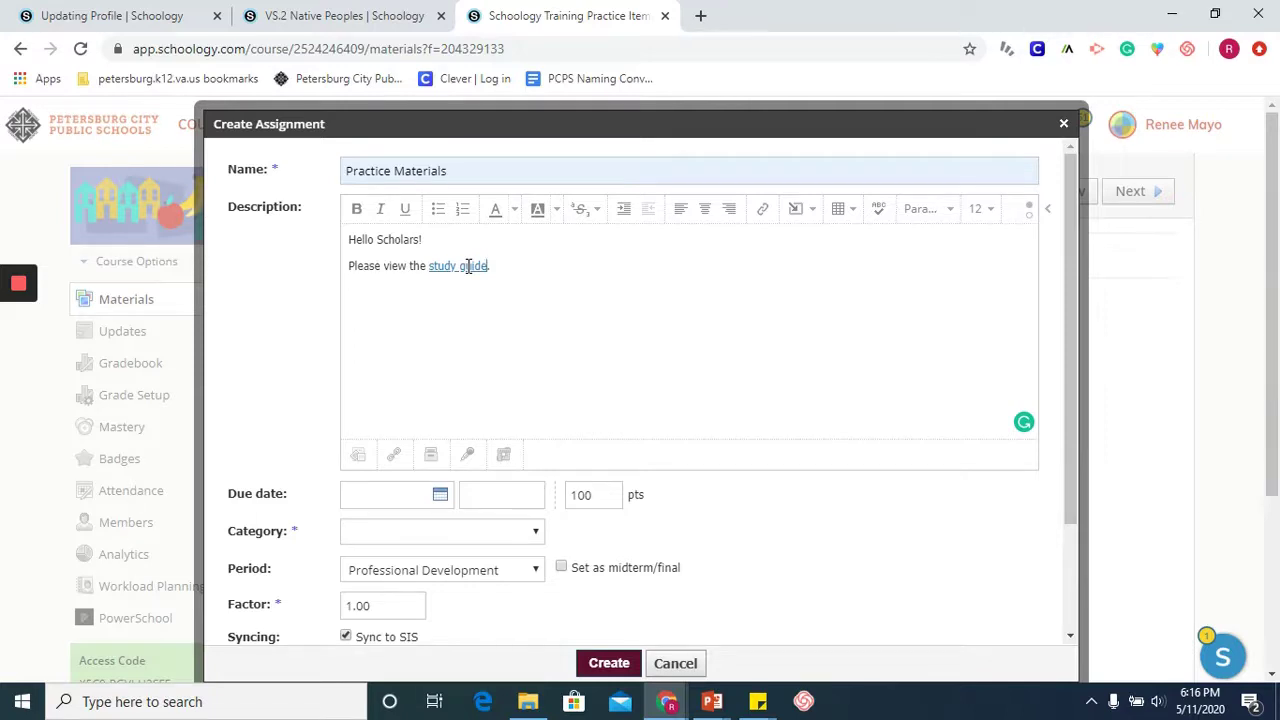
Step: Attach the VS-2d-2015 PDF URL as a link titled 'Study Guide'
{"action": "left_click", "coordinate": [394, 455]}
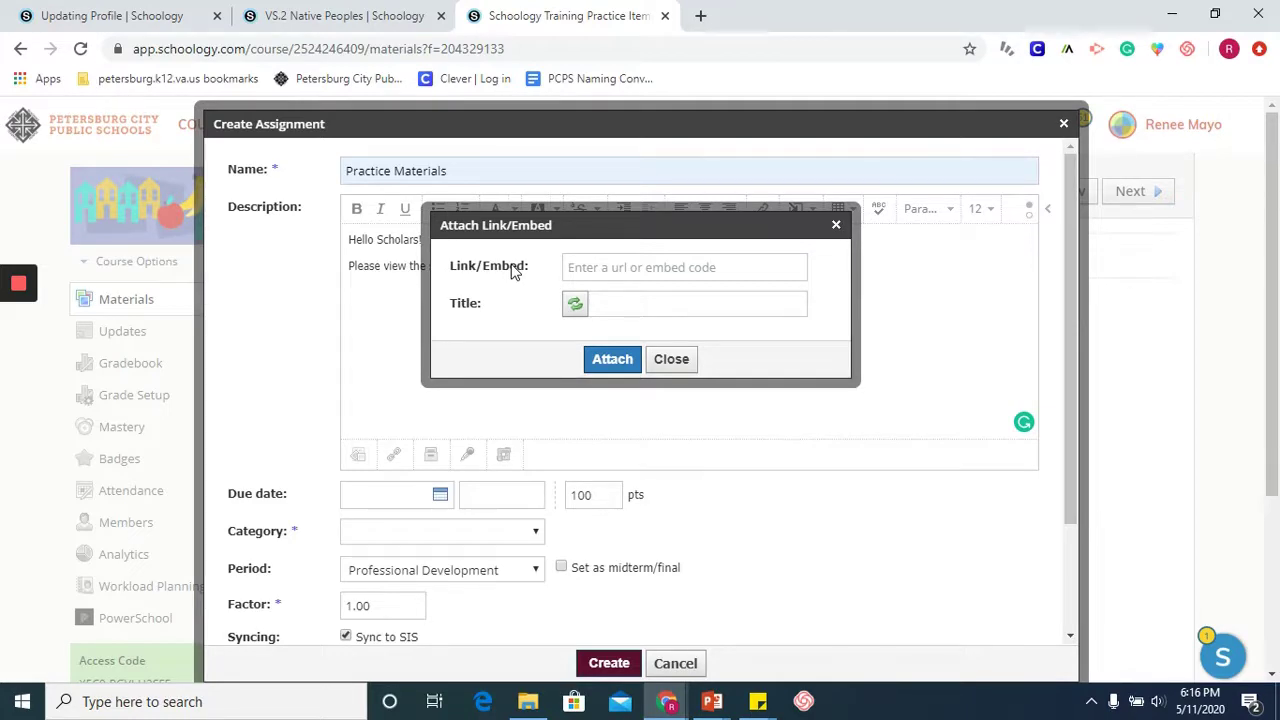
{"action": "left_click", "coordinate": [565, 266]}
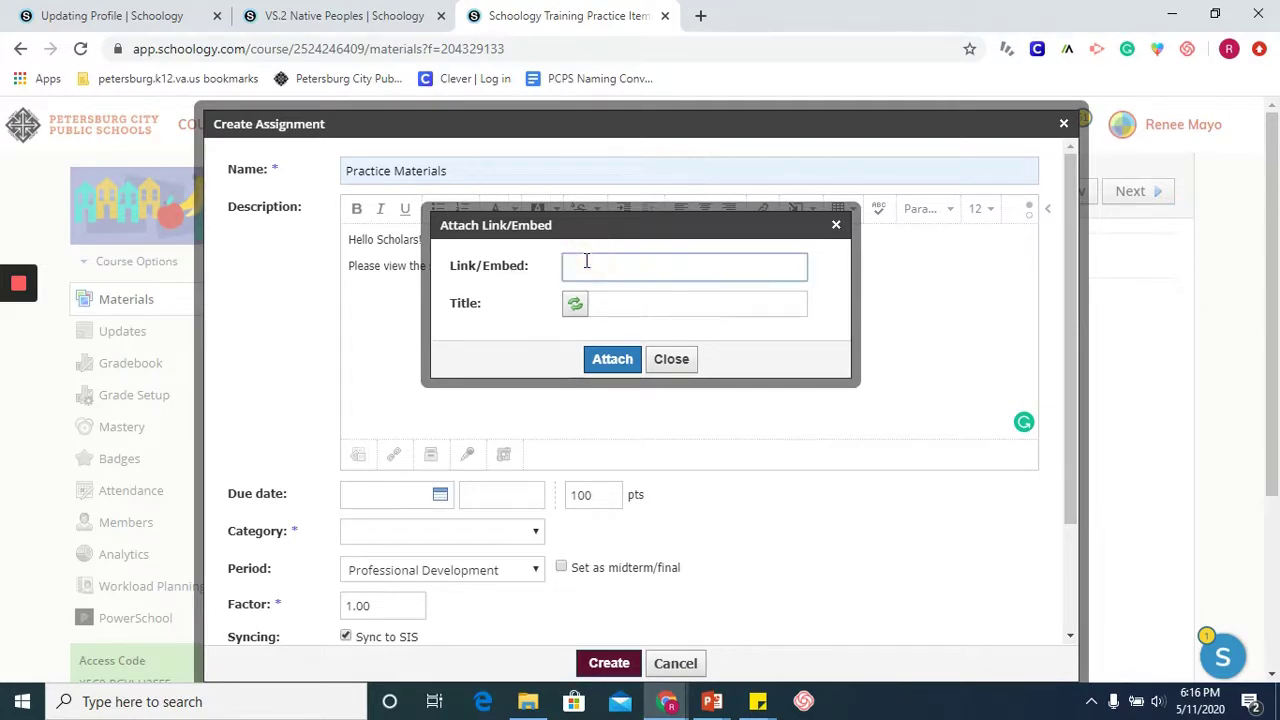
{"action": "key", "text": "ctrl+v"}
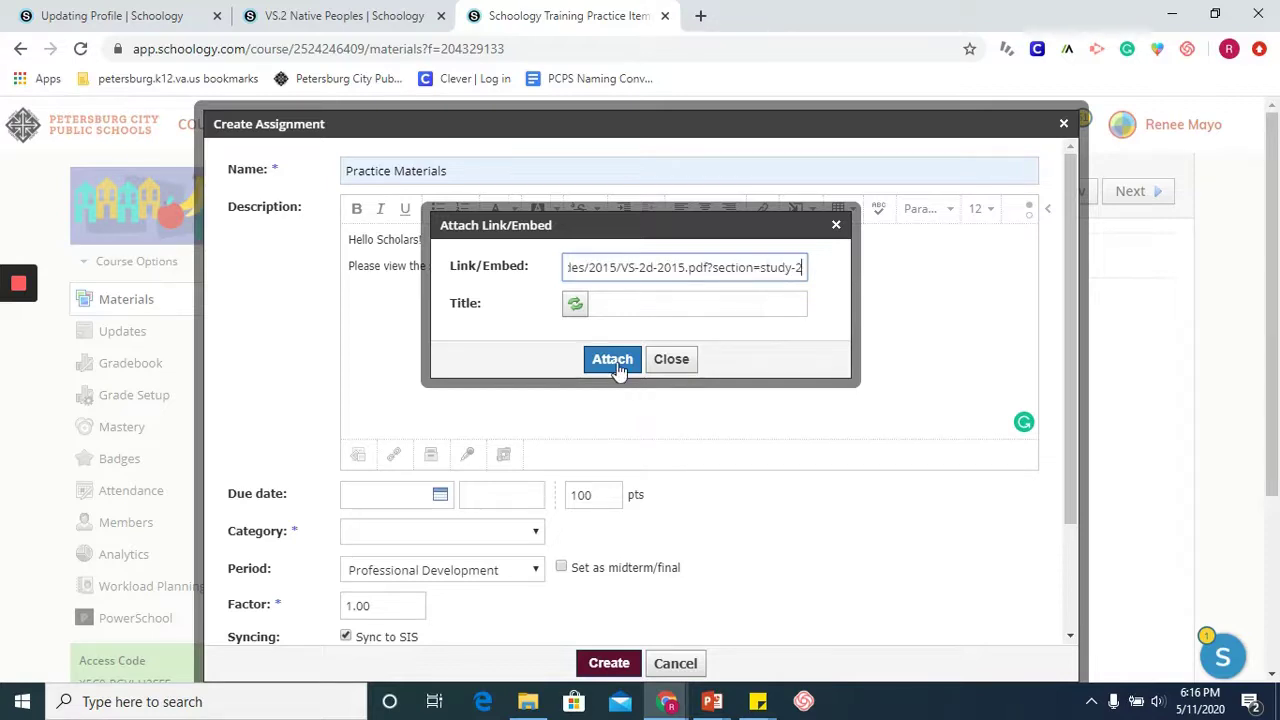
{"action": "left_click", "coordinate": [630, 300]}
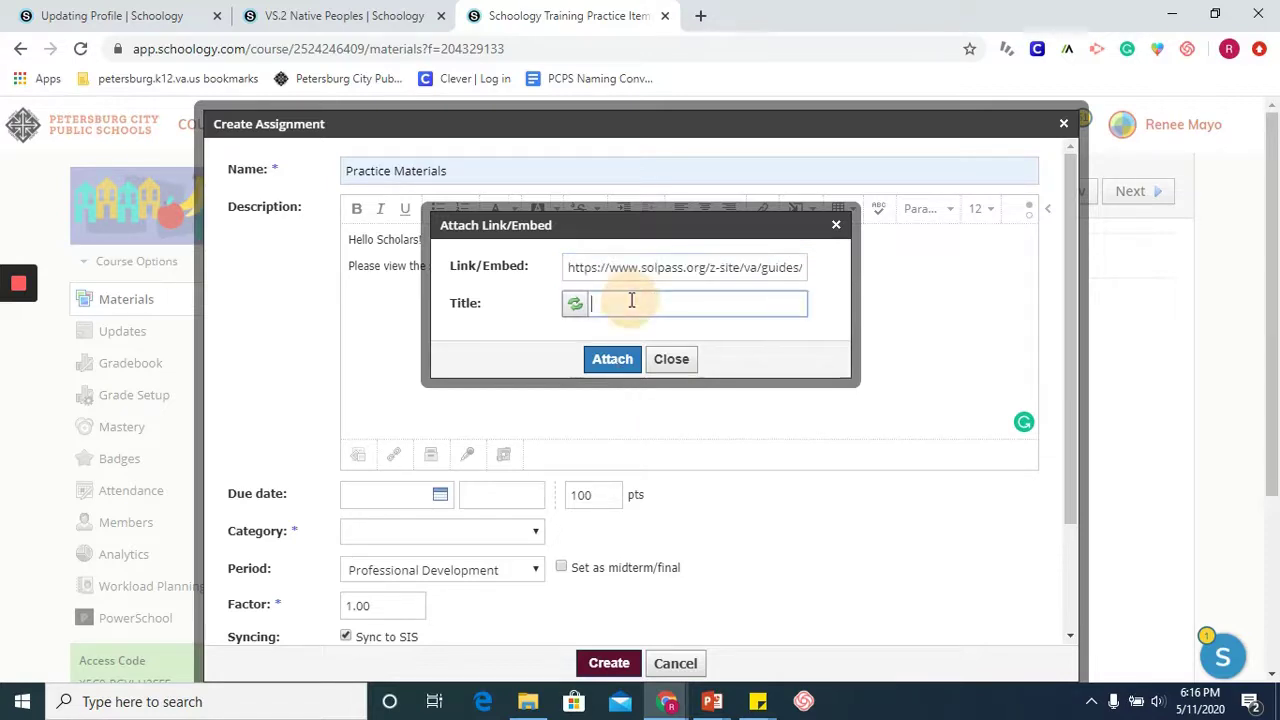
{"action": "type", "text": "Study Guide"}
{"action": "left_click", "coordinate": [616, 360]}
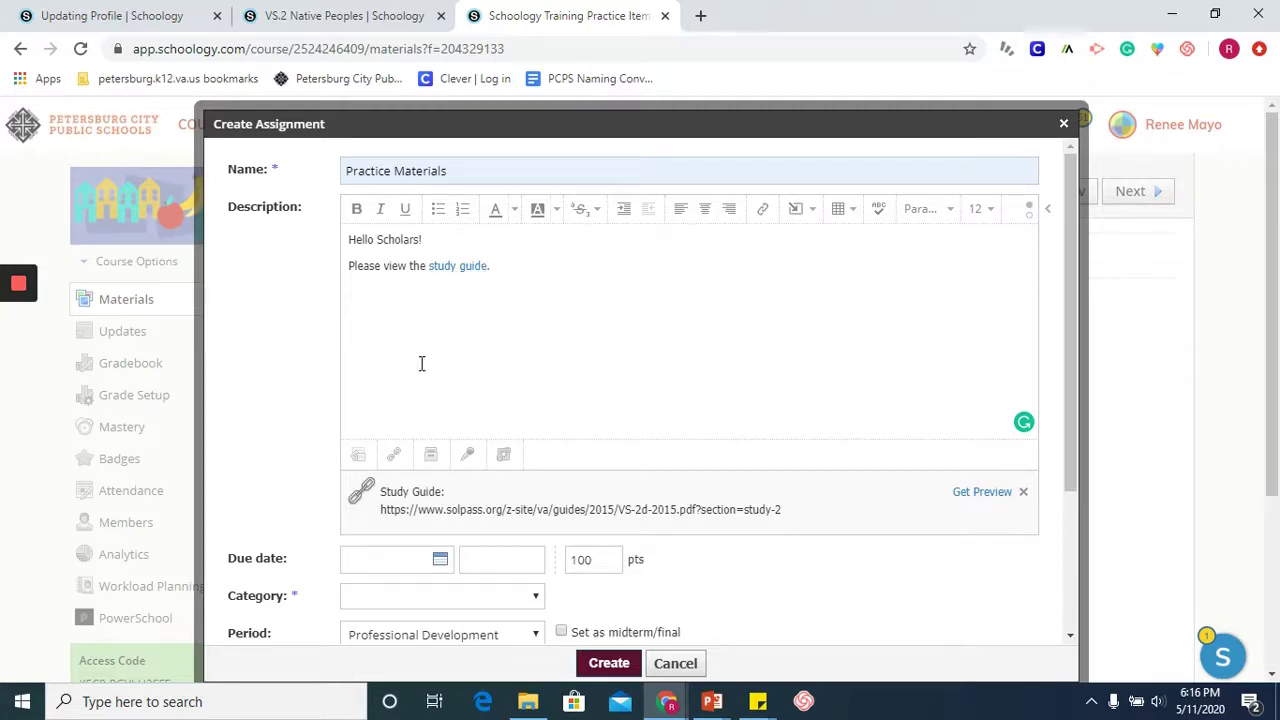
Step: Insert the 'language groups' map image into the description below the study guide sentence
{"action": "left_click", "coordinate": [803, 214]}
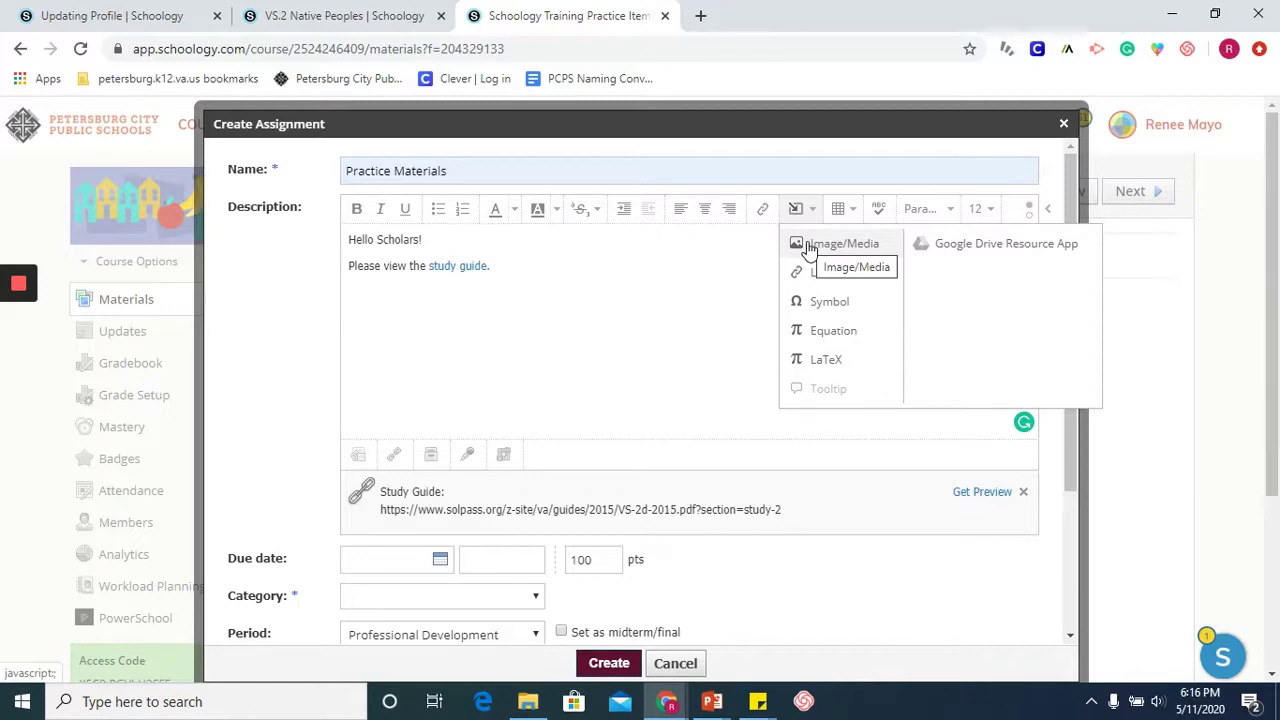
{"action": "left_click", "coordinate": [810, 245]}
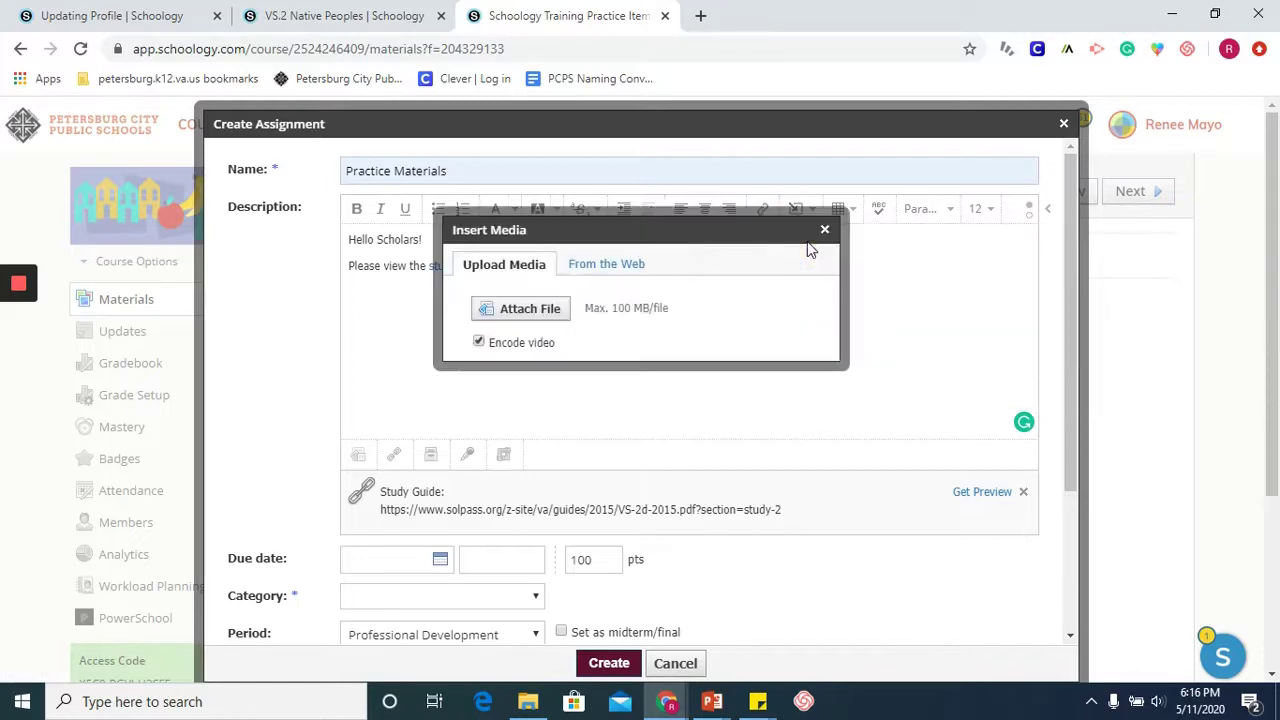
{"action": "left_click", "coordinate": [514, 314]}
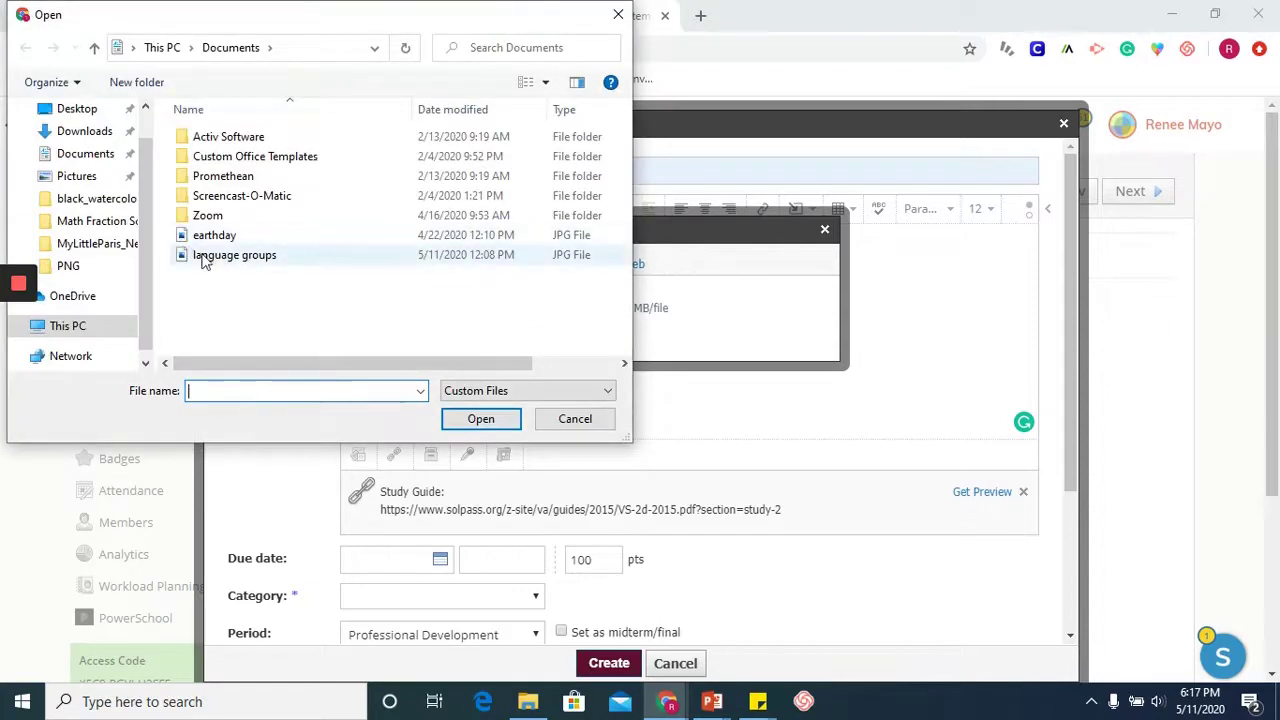
{"action": "left_click", "coordinate": [207, 258]}
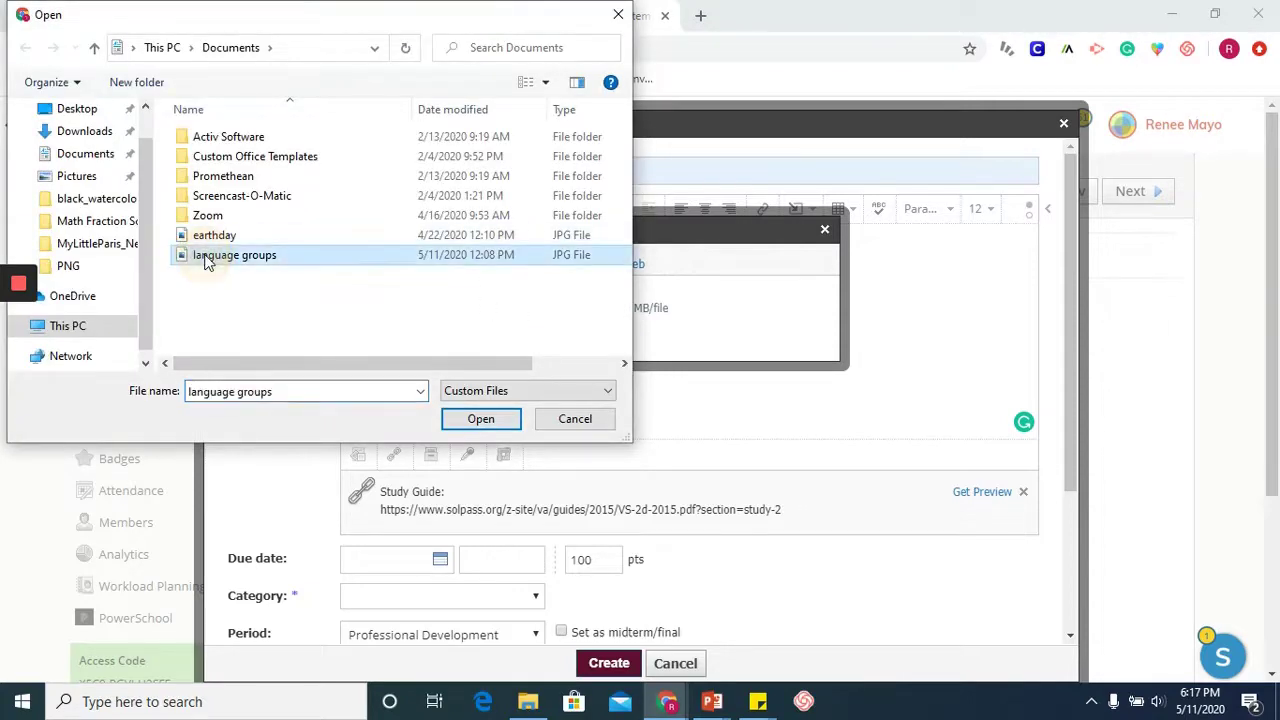
{"action": "left_click", "coordinate": [458, 418]}
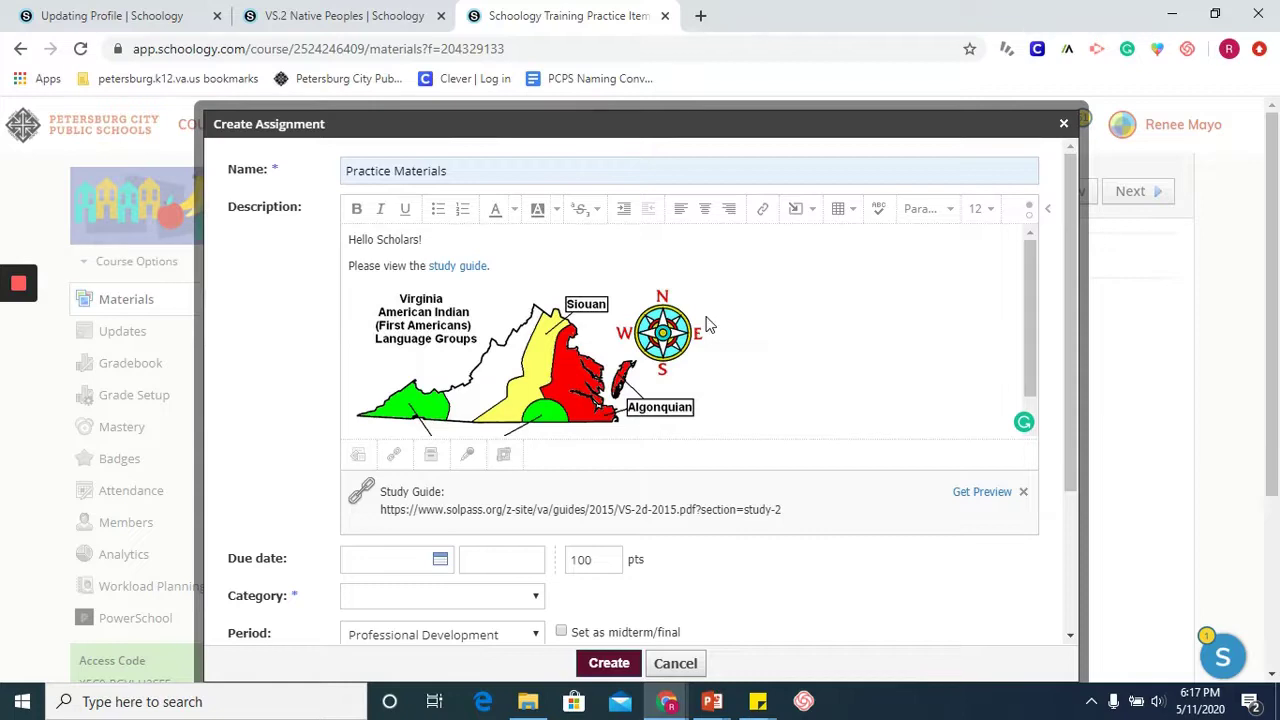
Step: Enlarge the embedded Virginia language groups map image slightly
{"action": "left_click", "coordinate": [574, 339]}
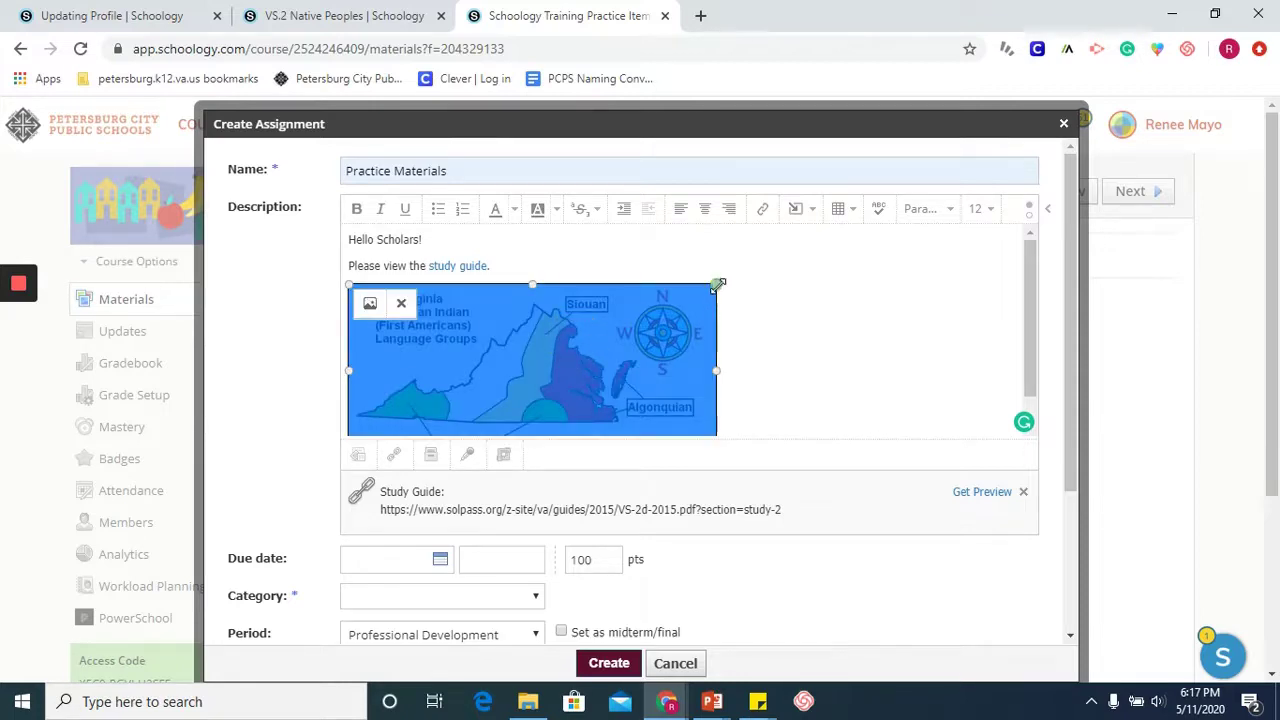
{"action": "mouse_move", "coordinate": [716, 285]}
{"action": "left_mouse_down"}
{"action": "mouse_move", "coordinate": [737, 271]}
{"action": "mouse_move", "coordinate": [729, 263]}
{"action": "mouse_move", "coordinate": [740, 276]}
{"action": "mouse_move", "coordinate": [748, 257]}
{"action": "mouse_move", "coordinate": [732, 277]}
{"action": "mouse_move", "coordinate": [772, 266]}
{"action": "mouse_move", "coordinate": [721, 293]}
{"action": "left_mouse_up"}
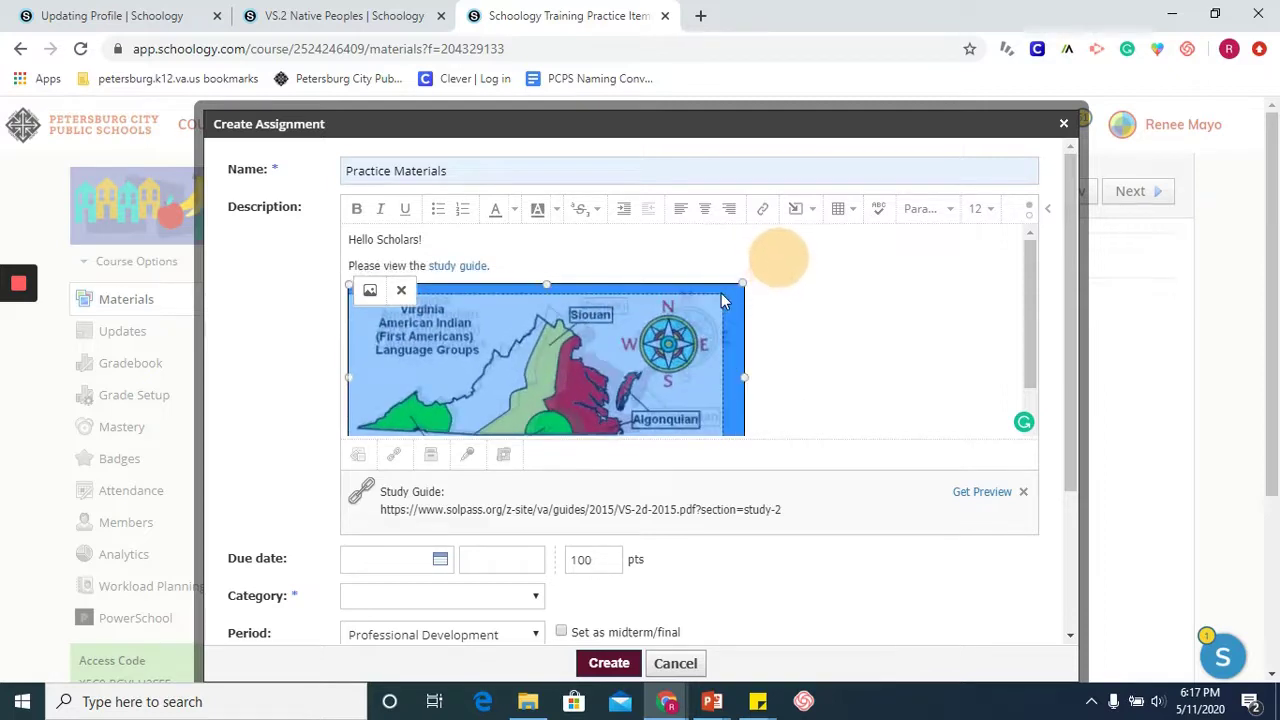
{"action": "left_click", "coordinate": [795, 308]}
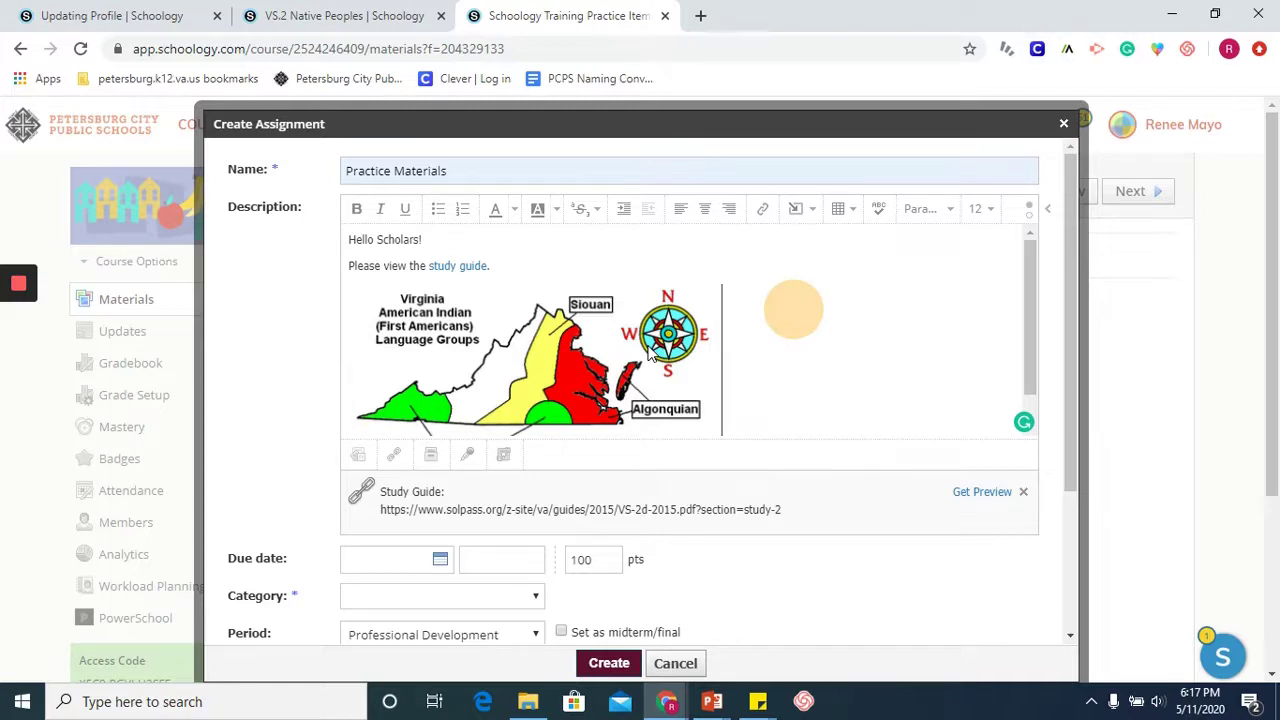
Step: Upload 'language groups.jpg' as a file attachment, listed as Complete below the Study Guide link
{"action": "left_click", "coordinate": [358, 455]}
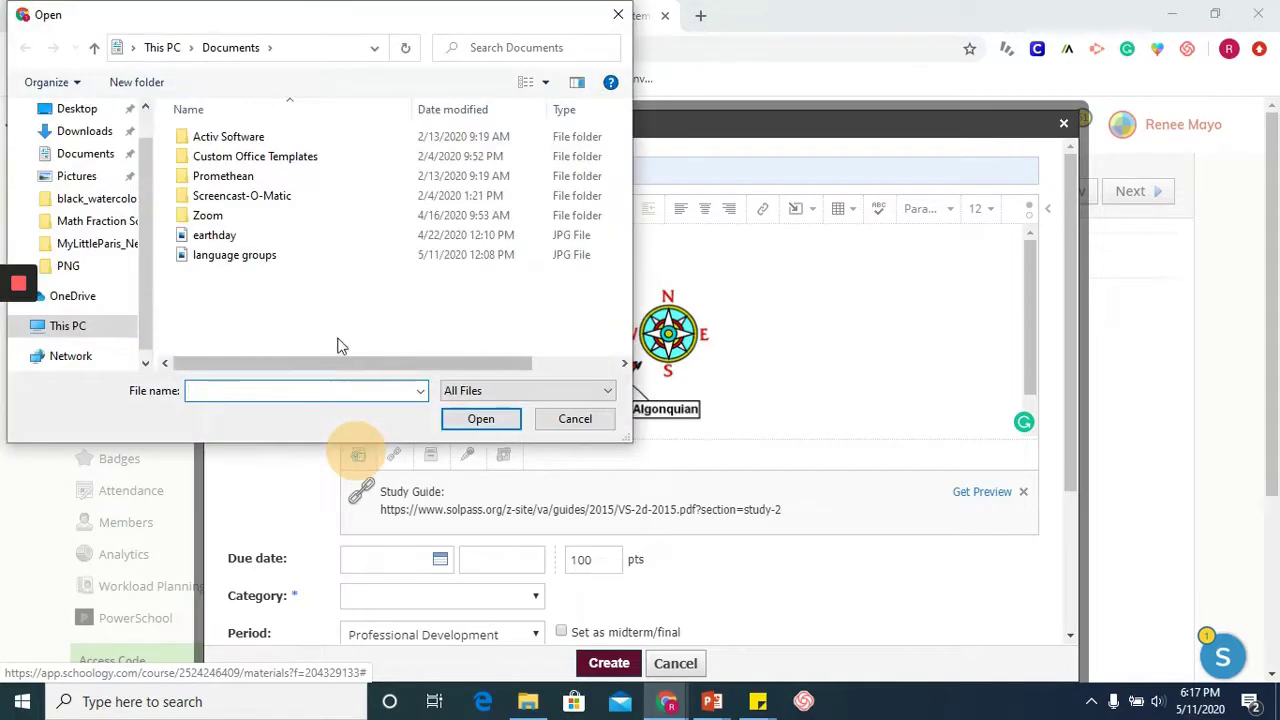
{"action": "left_click", "coordinate": [262, 256]}
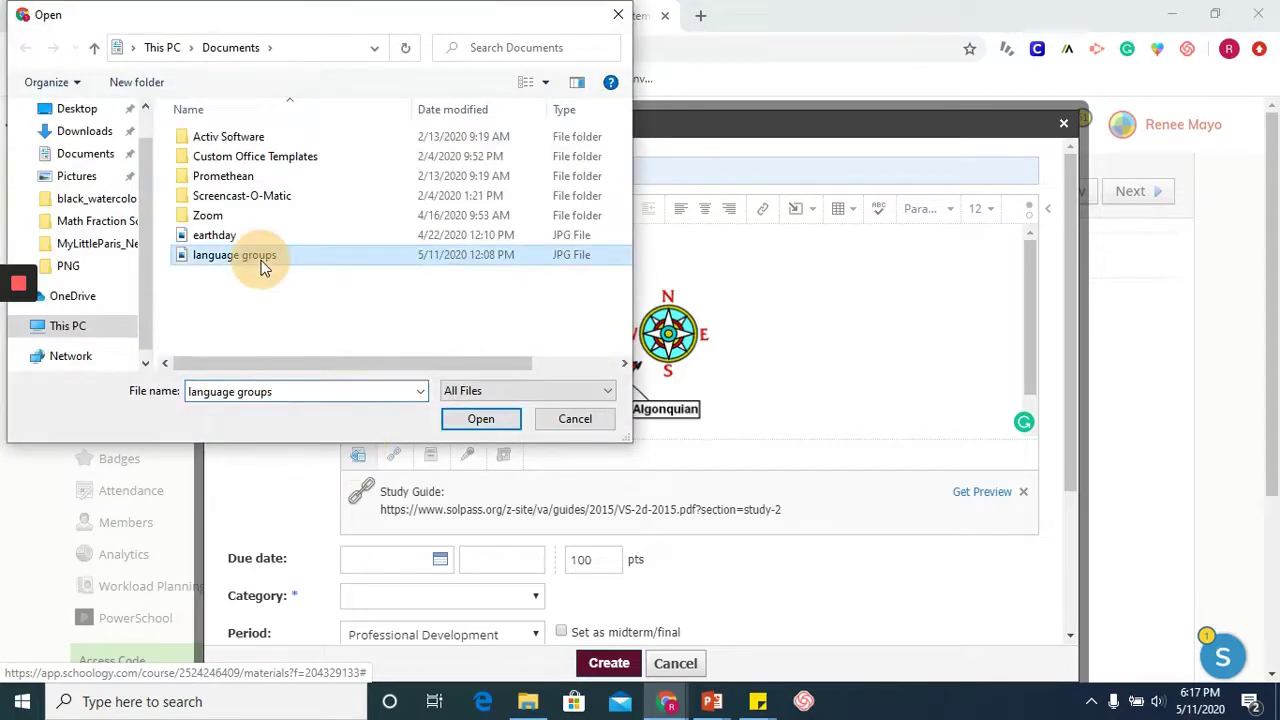
{"action": "left_click", "coordinate": [469, 421]}
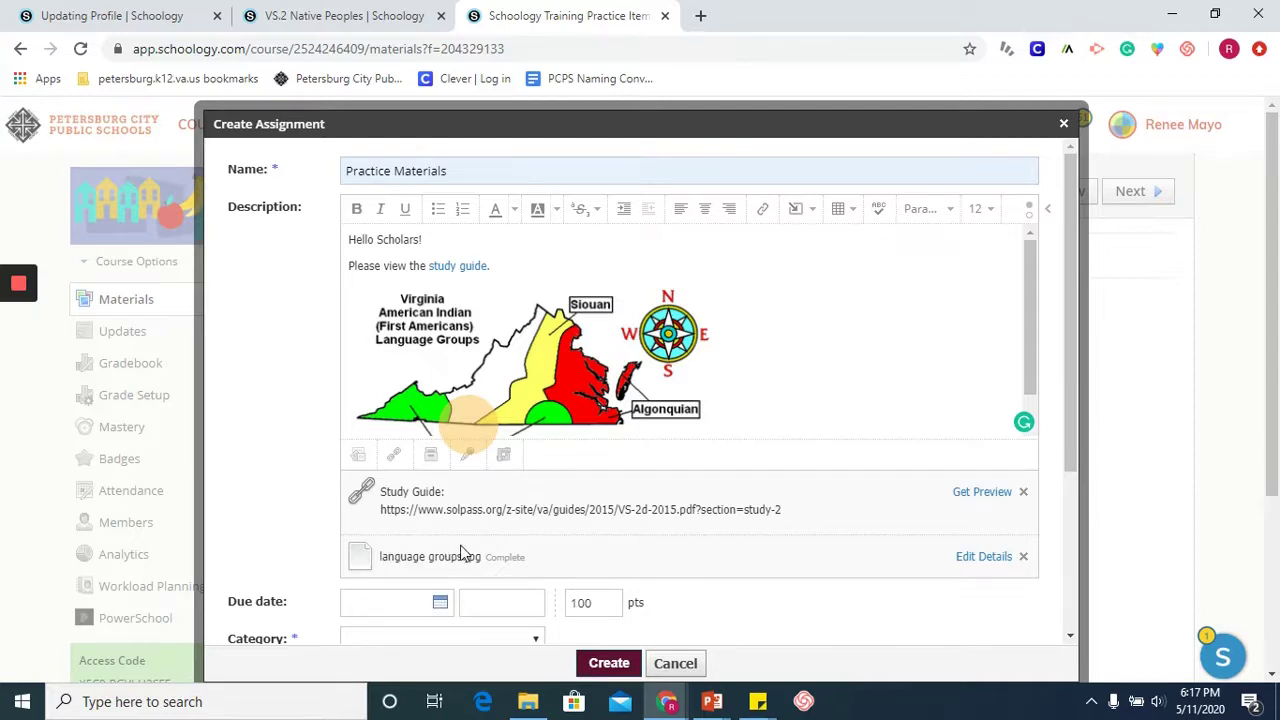
{"action": "scroll", "coordinate": [580, 528], "scroll_direction": "down", "scroll_amount": 1}
{"action": "scroll", "coordinate": [580, 528], "scroll_direction": "down", "scroll_amount": 2}
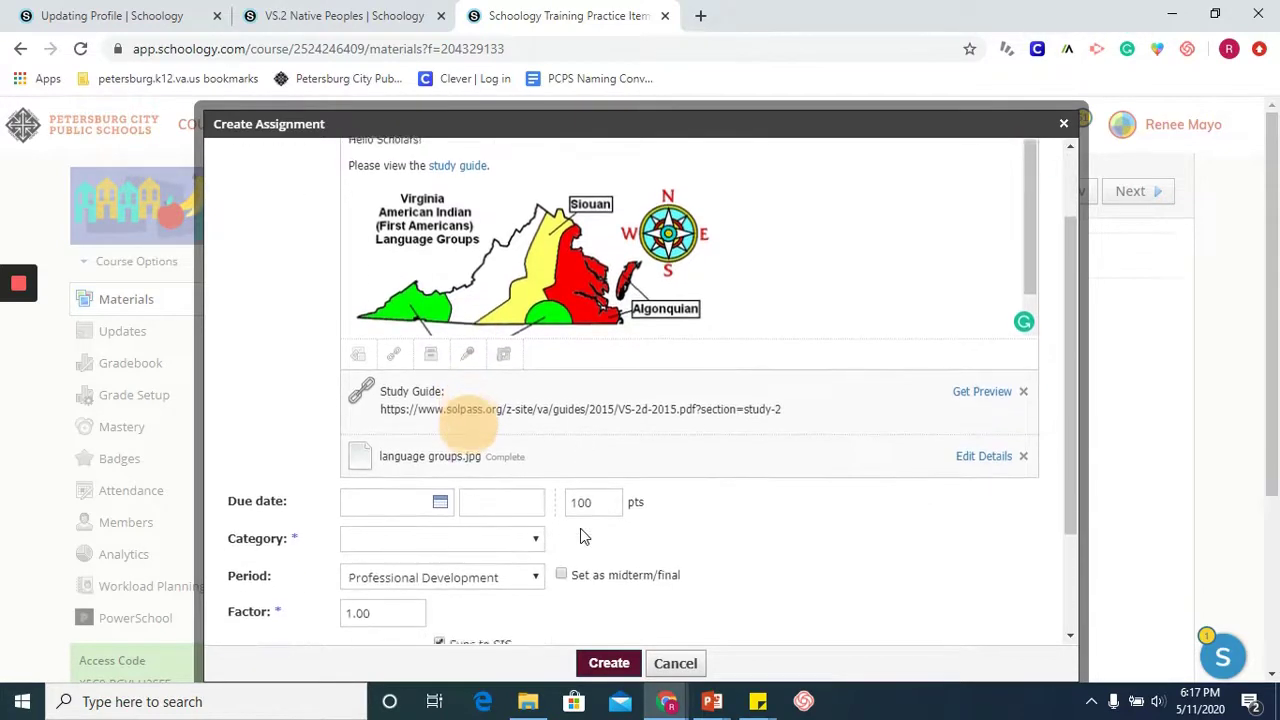
{"action": "scroll", "coordinate": [580, 528], "scroll_direction": "up", "scroll_amount": 3}
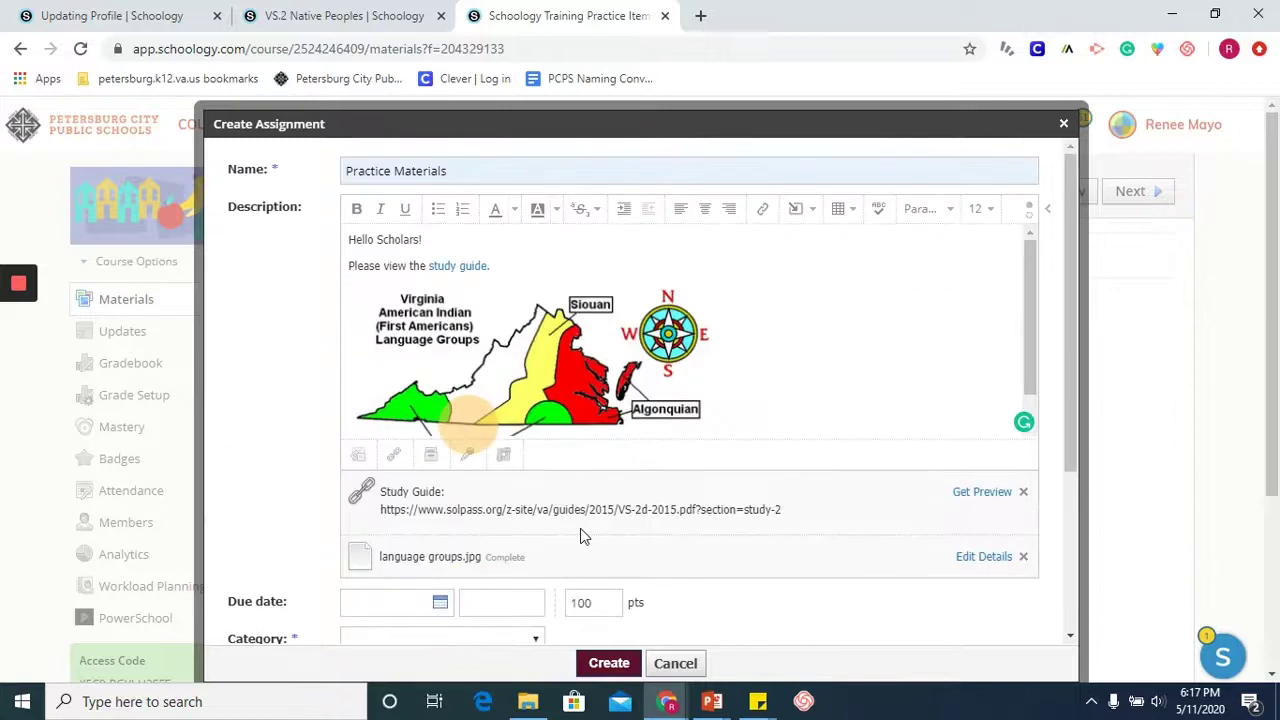
{"action": "left_click", "coordinate": [808, 218]}
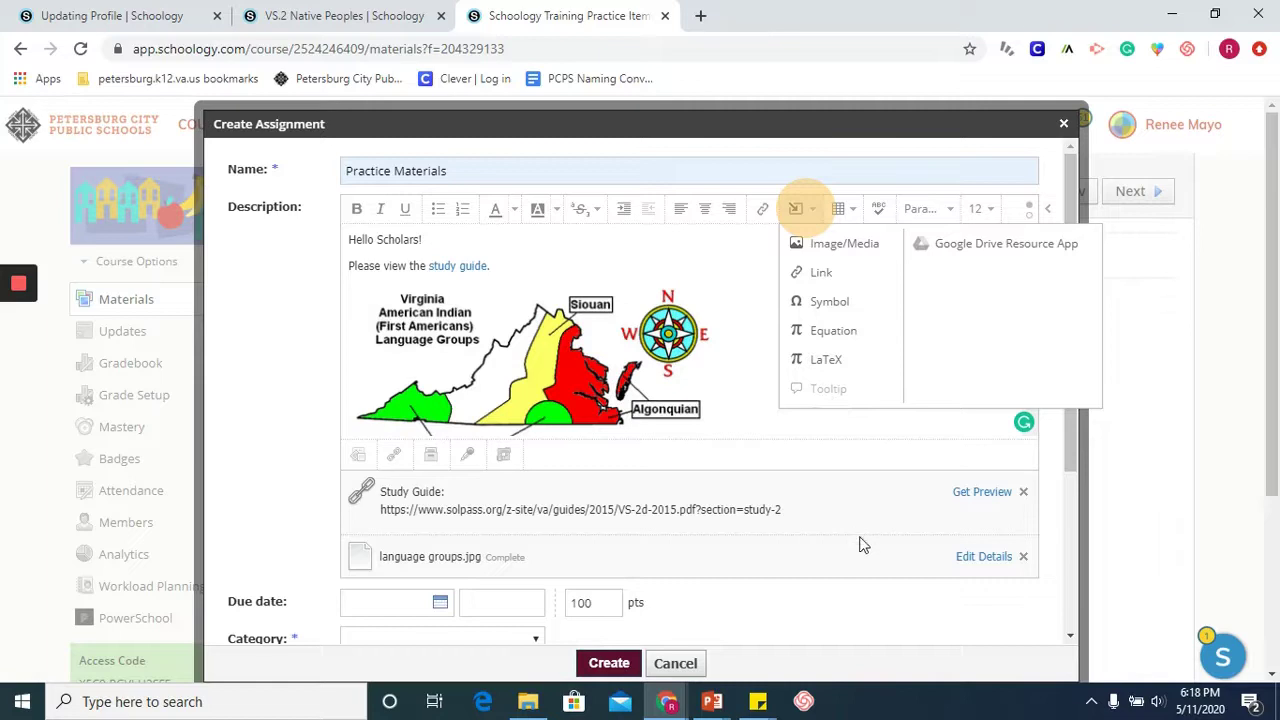
{"action": "left_click", "coordinate": [877, 582]}
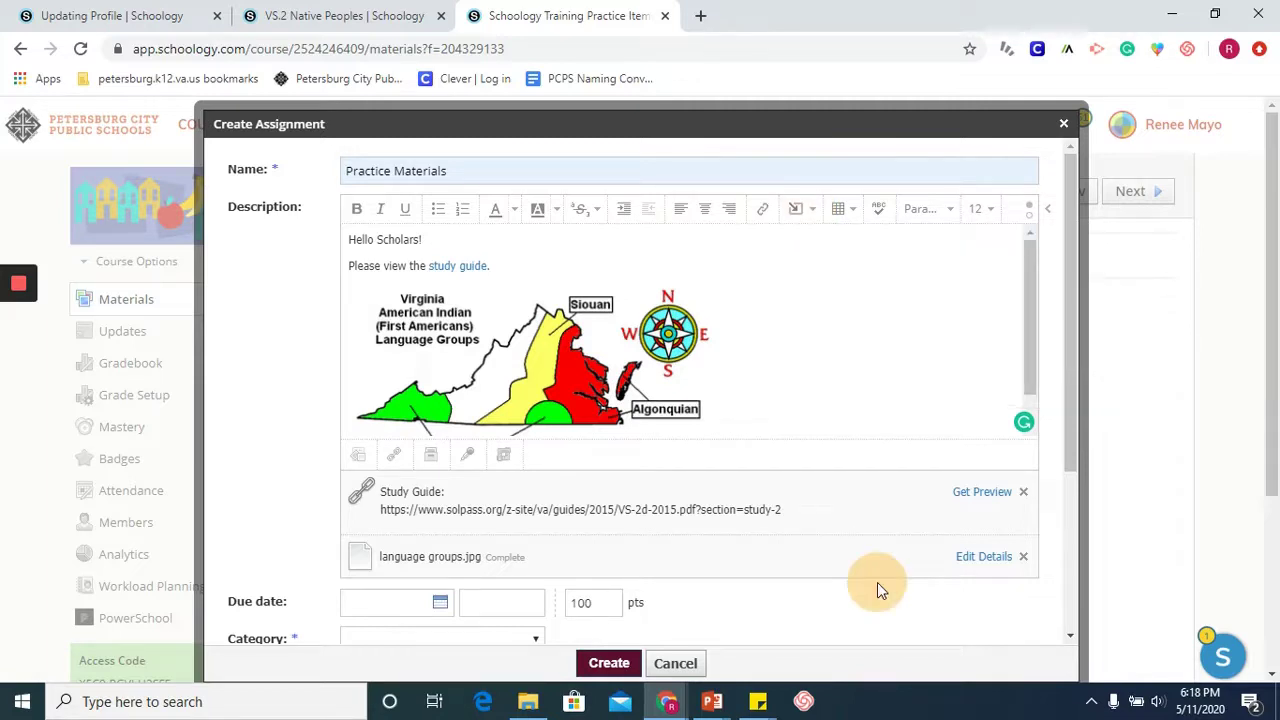
{"action": "left_click", "coordinate": [1062, 560]}
Step: Set the assignment's grading category to Classwork
{"action": "scroll", "coordinate": [895, 611], "scroll_direction": "down", "scroll_amount": 1}
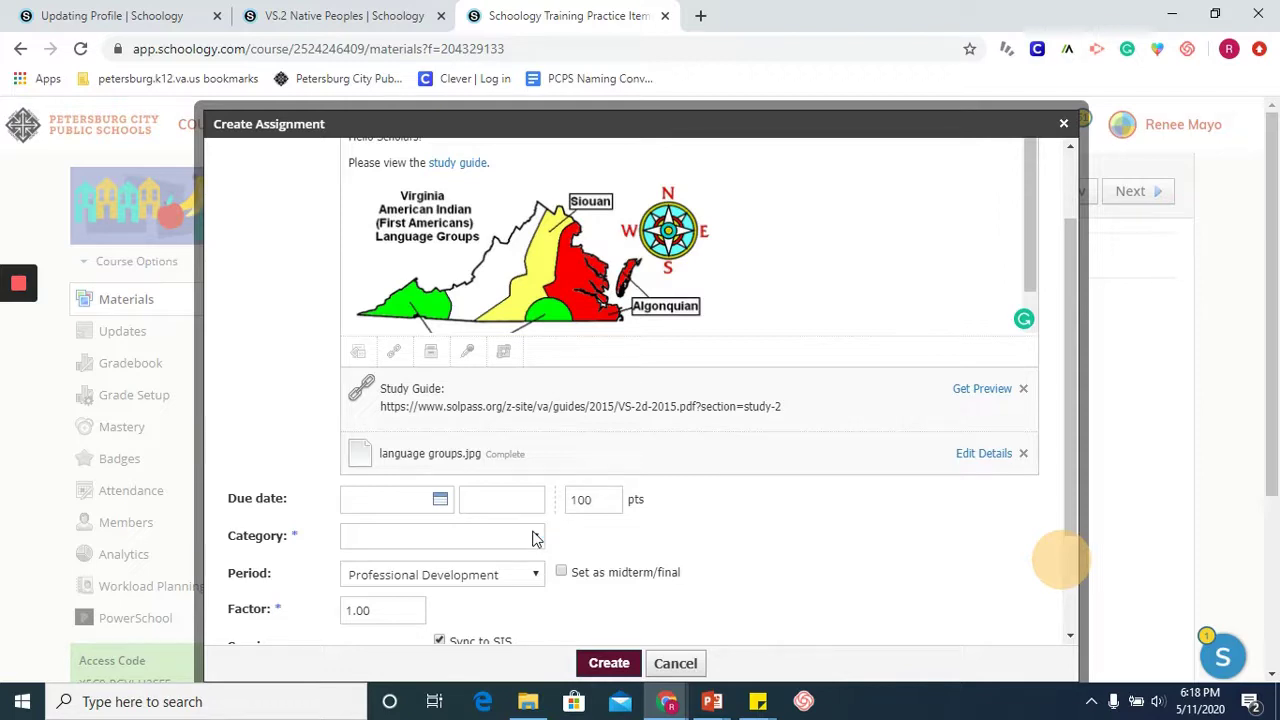
{"action": "left_click", "coordinate": [533, 539]}
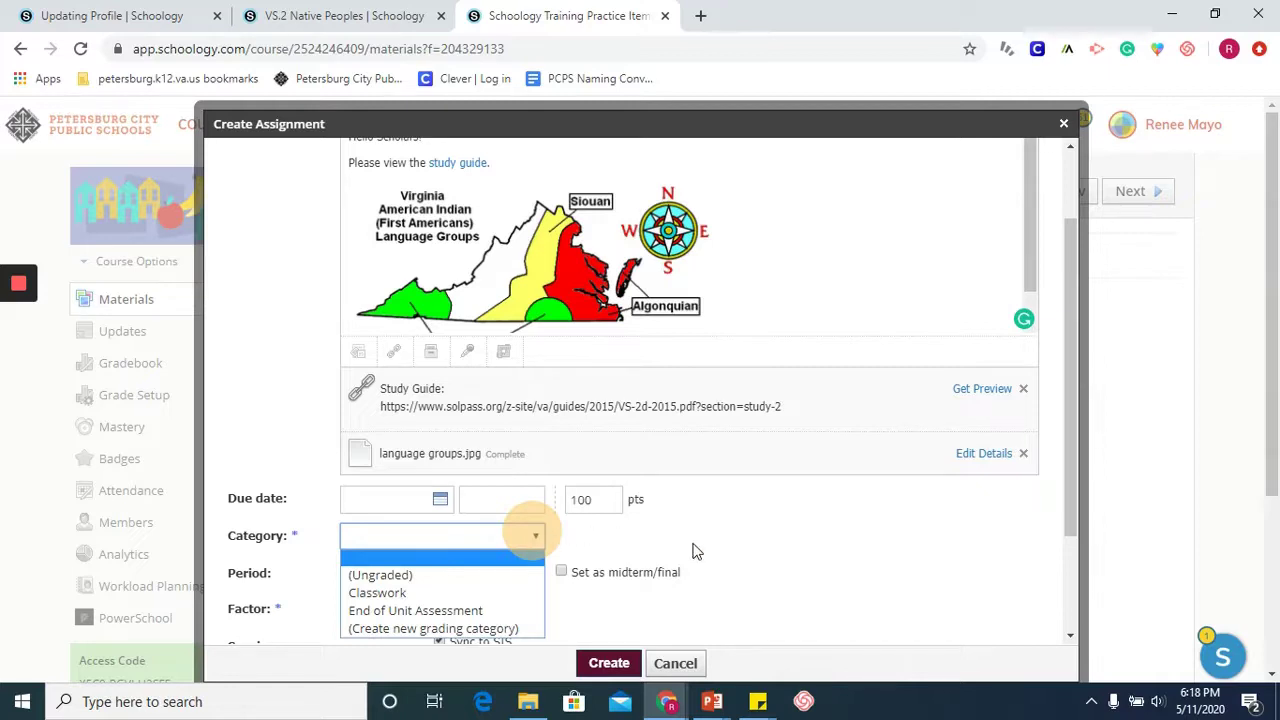
{"action": "scroll", "coordinate": [697, 551], "scroll_direction": "down", "scroll_amount": 1}
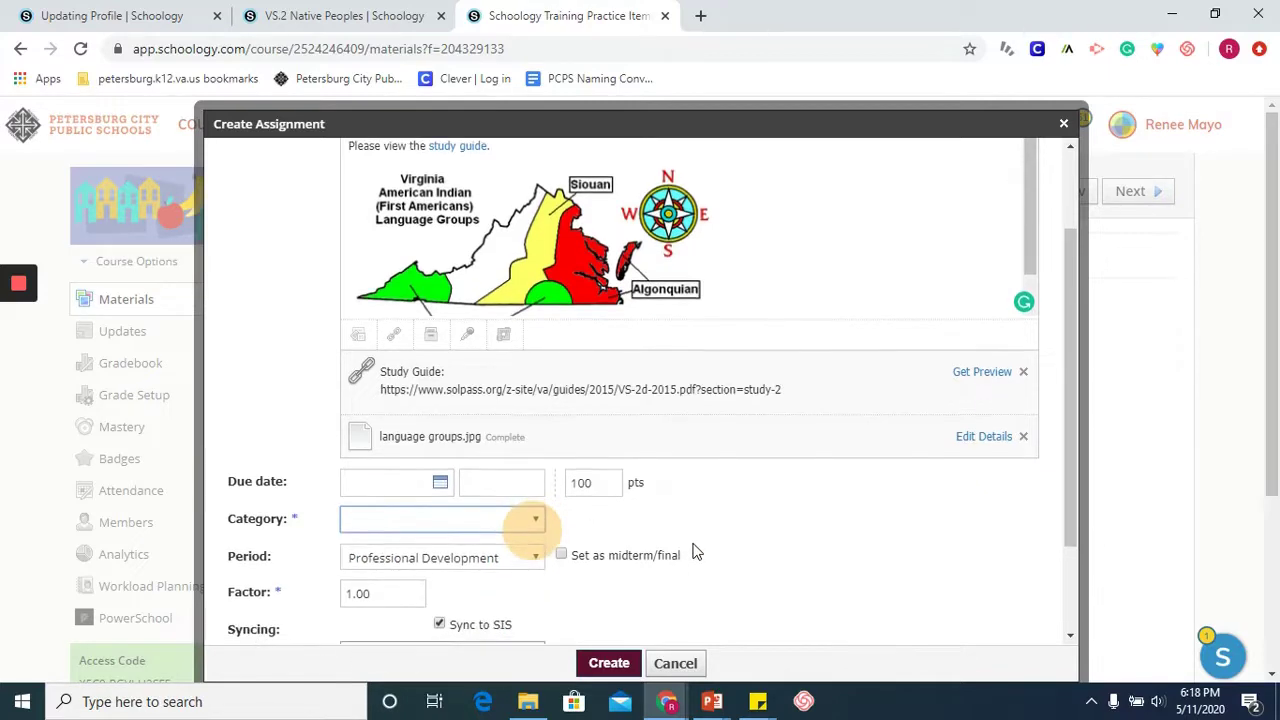
{"action": "left_click", "coordinate": [537, 509]}
{"action": "left_click", "coordinate": [466, 564]}
Step: Turn off Sync to SIS for the assignment
{"action": "mouse_move", "coordinate": [680, 558]}
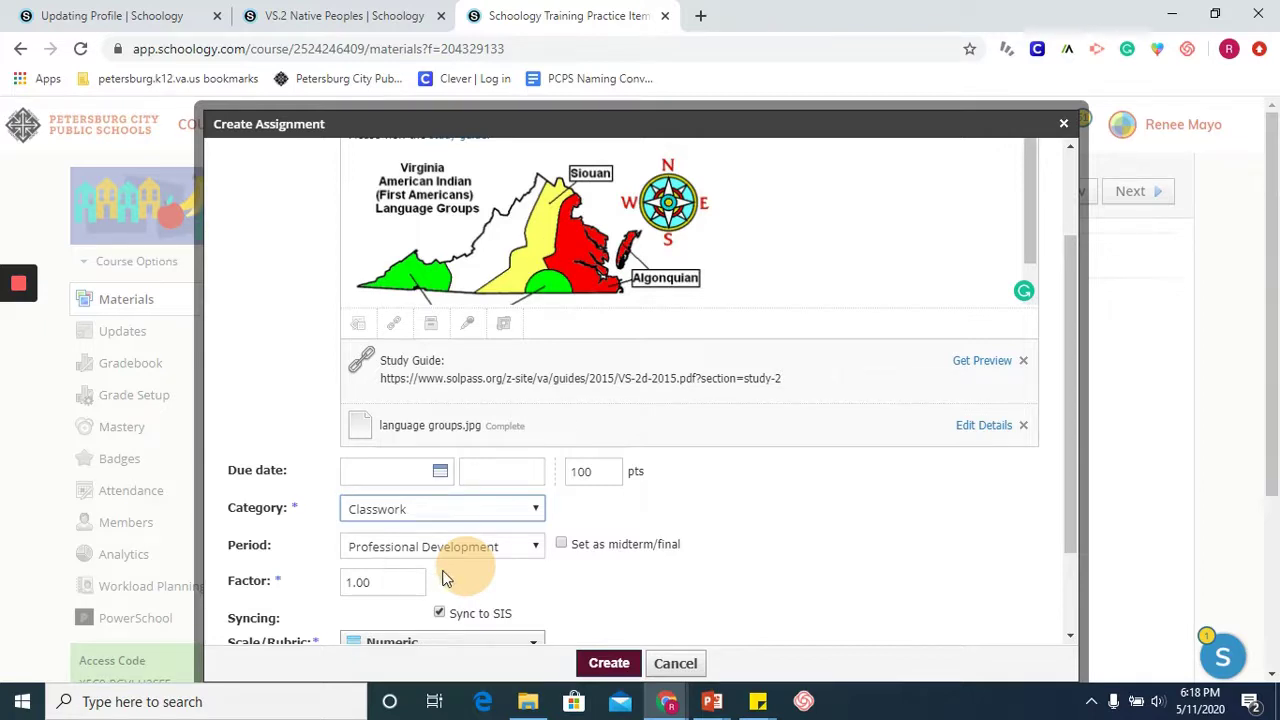
{"action": "scroll", "coordinate": [632, 555], "scroll_direction": "down", "scroll_amount": 1}
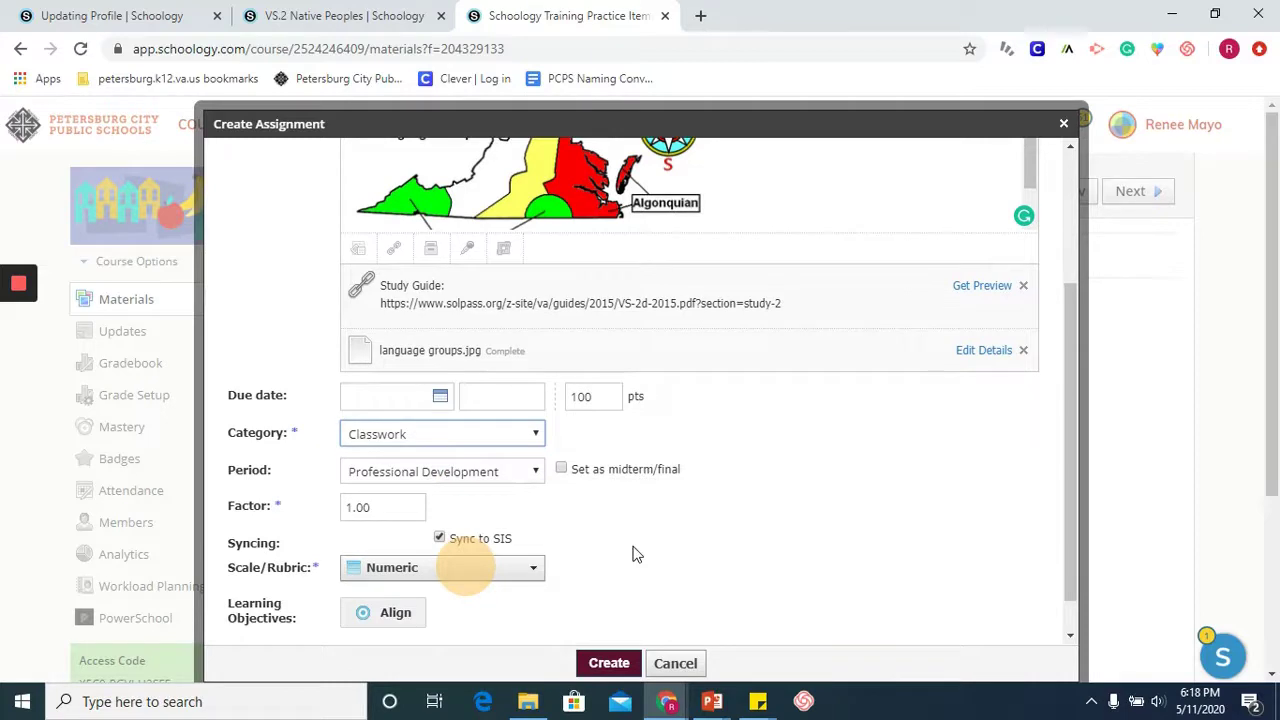
{"action": "left_click", "coordinate": [440, 538]}
{"action": "left_click", "coordinate": [441, 539]}
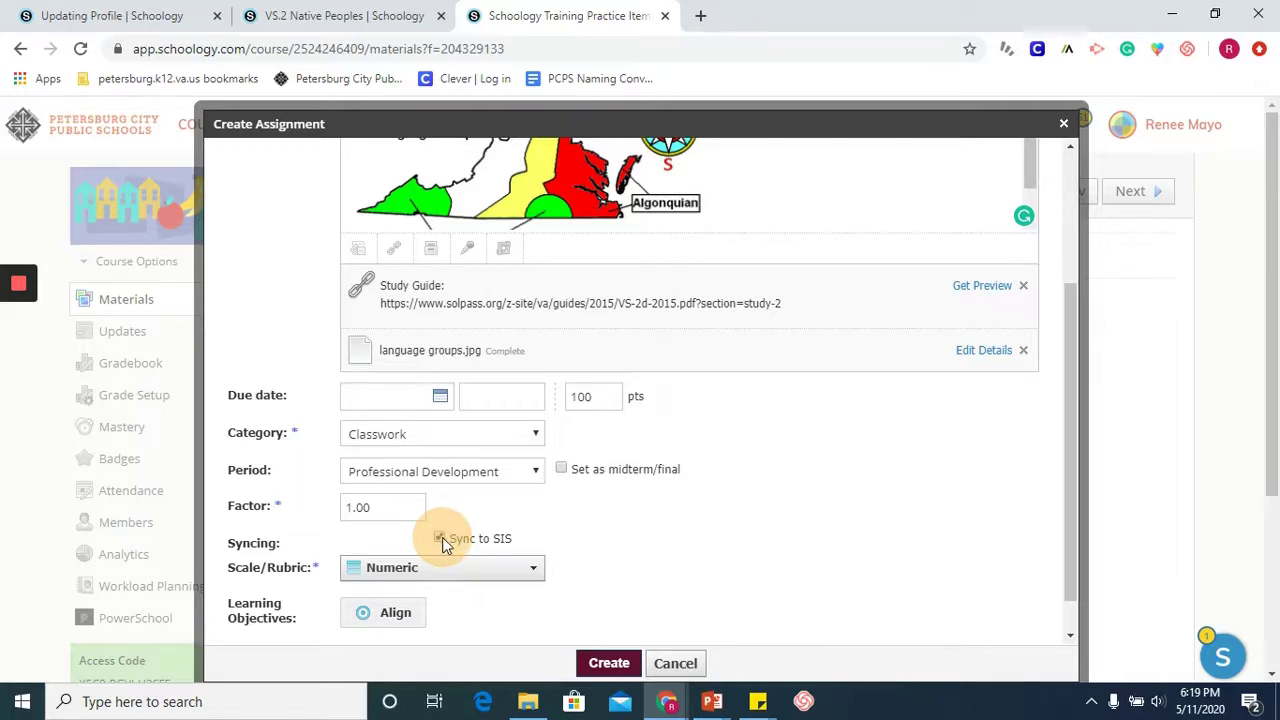
{"action": "left_click", "coordinate": [570, 555]}
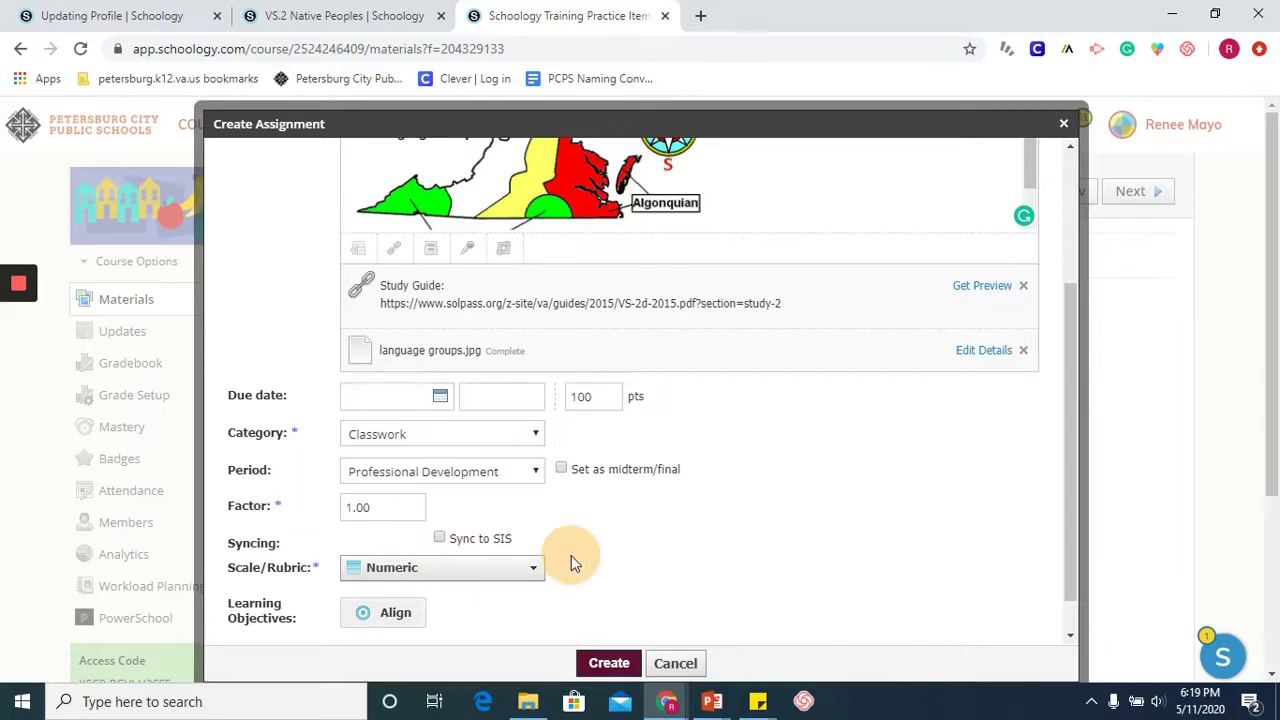
{"action": "scroll", "coordinate": [500, 598], "scroll_direction": "down", "scroll_amount": 1}
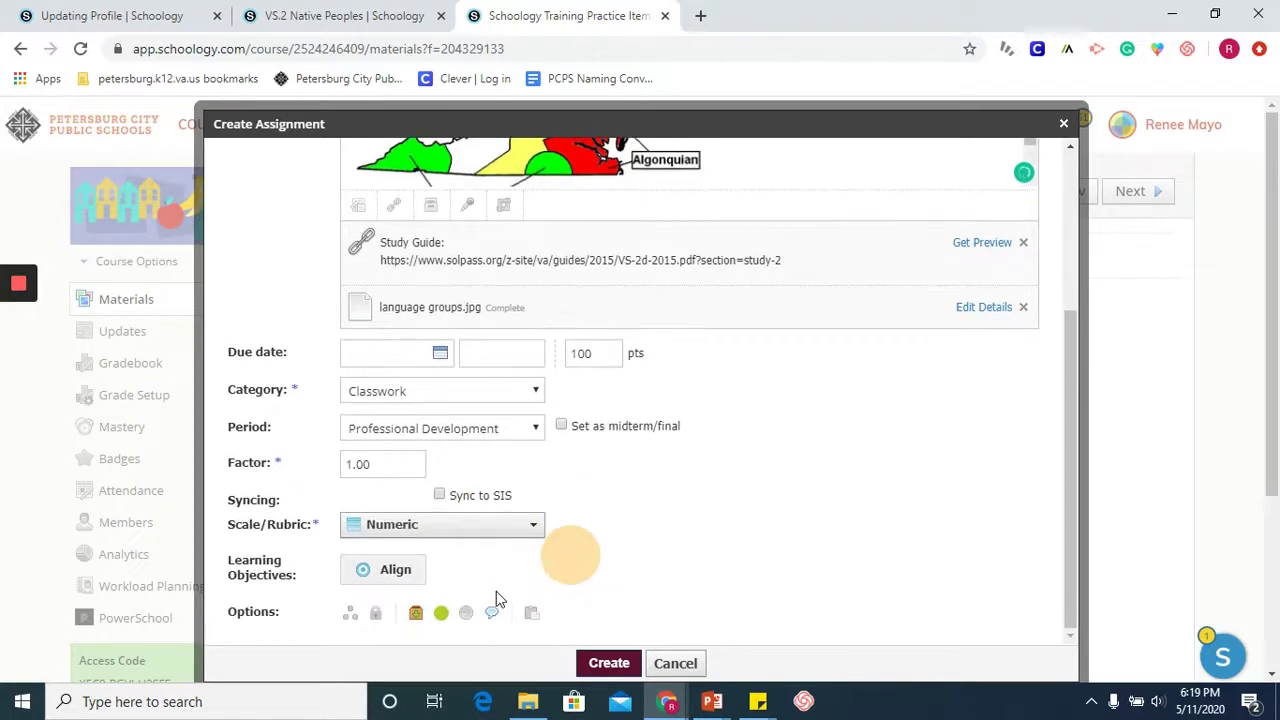
{"action": "left_click", "coordinate": [480, 536]}
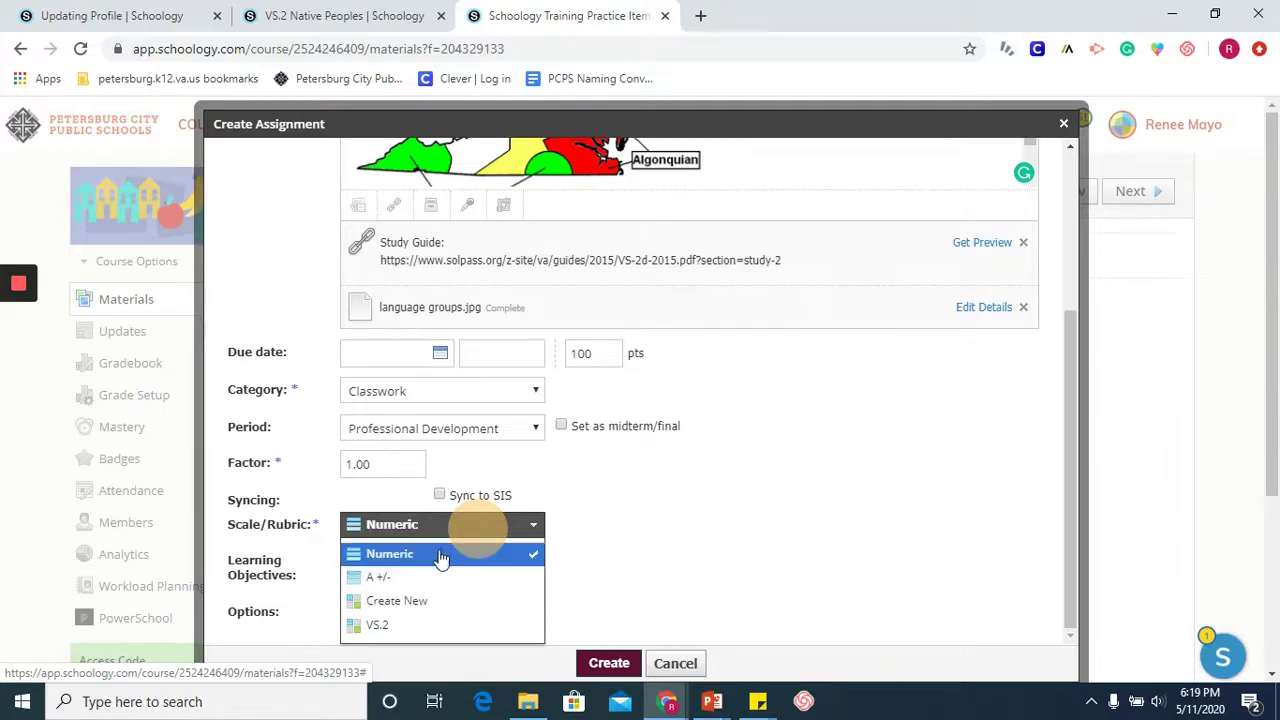
{"action": "left_click", "coordinate": [445, 553]}
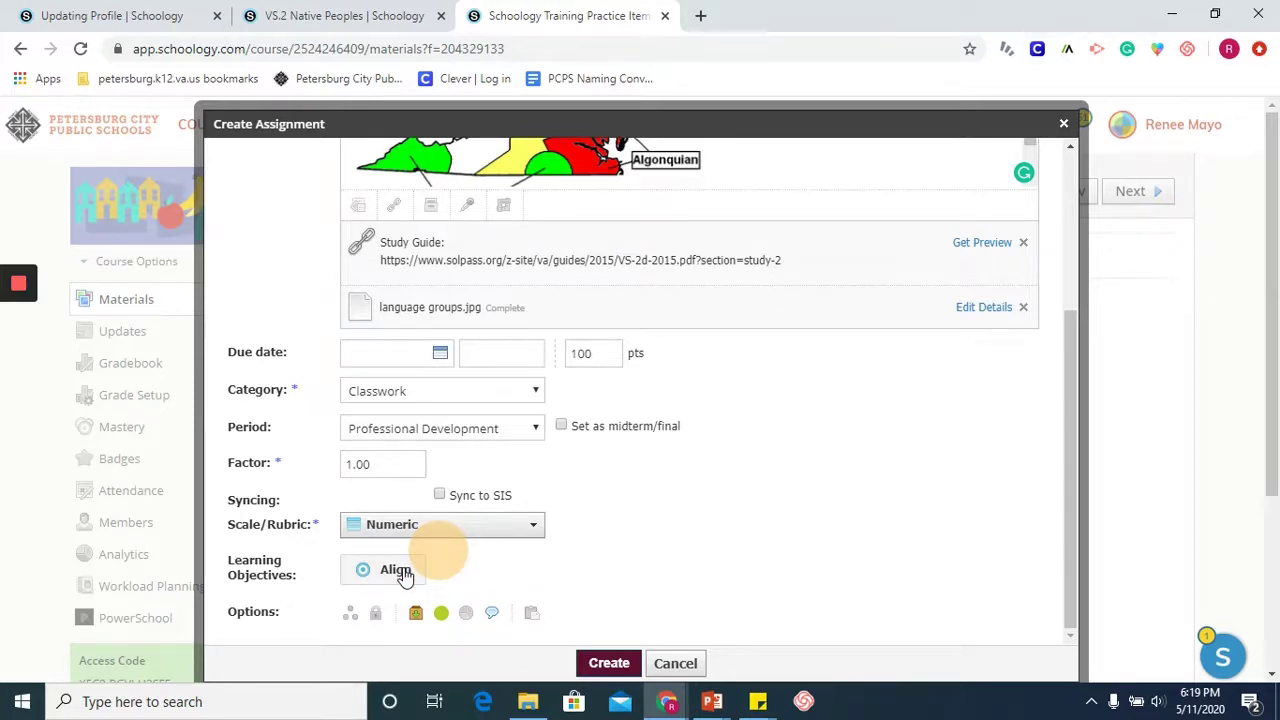
{"action": "left_click", "coordinate": [403, 572]}
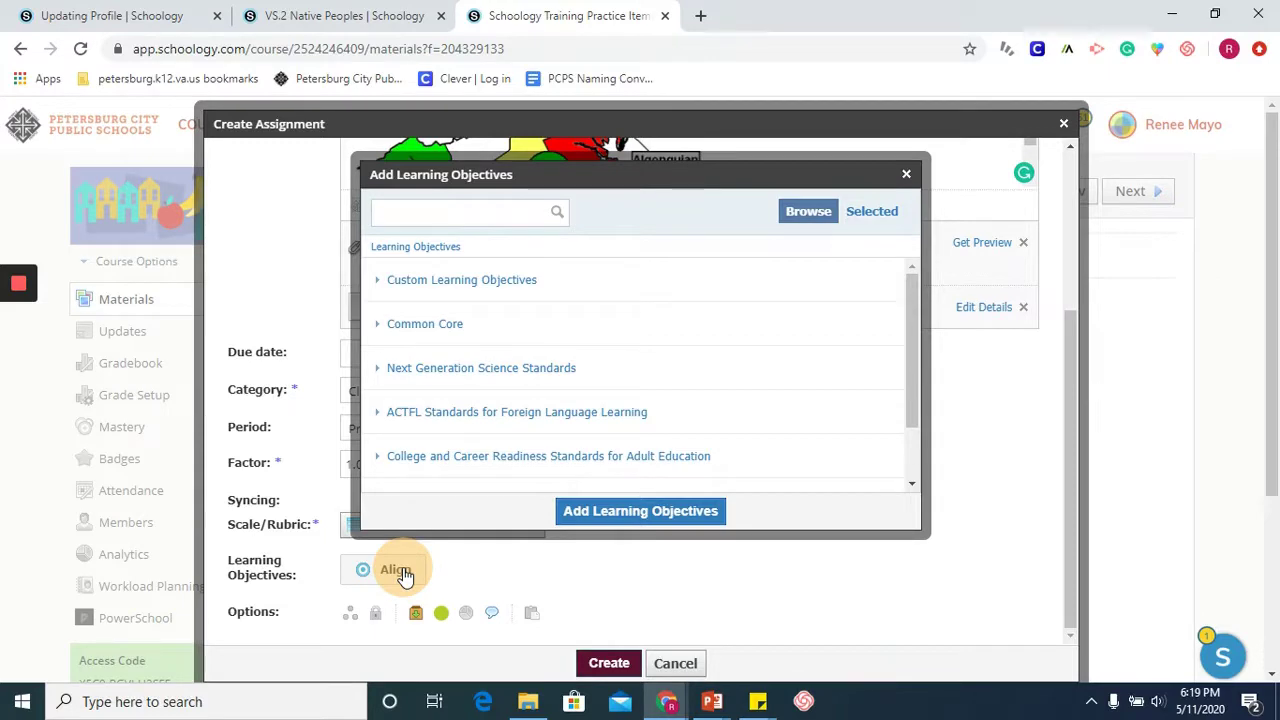
{"action": "scroll", "coordinate": [471, 403], "scroll_direction": "down", "scroll_amount": 1}
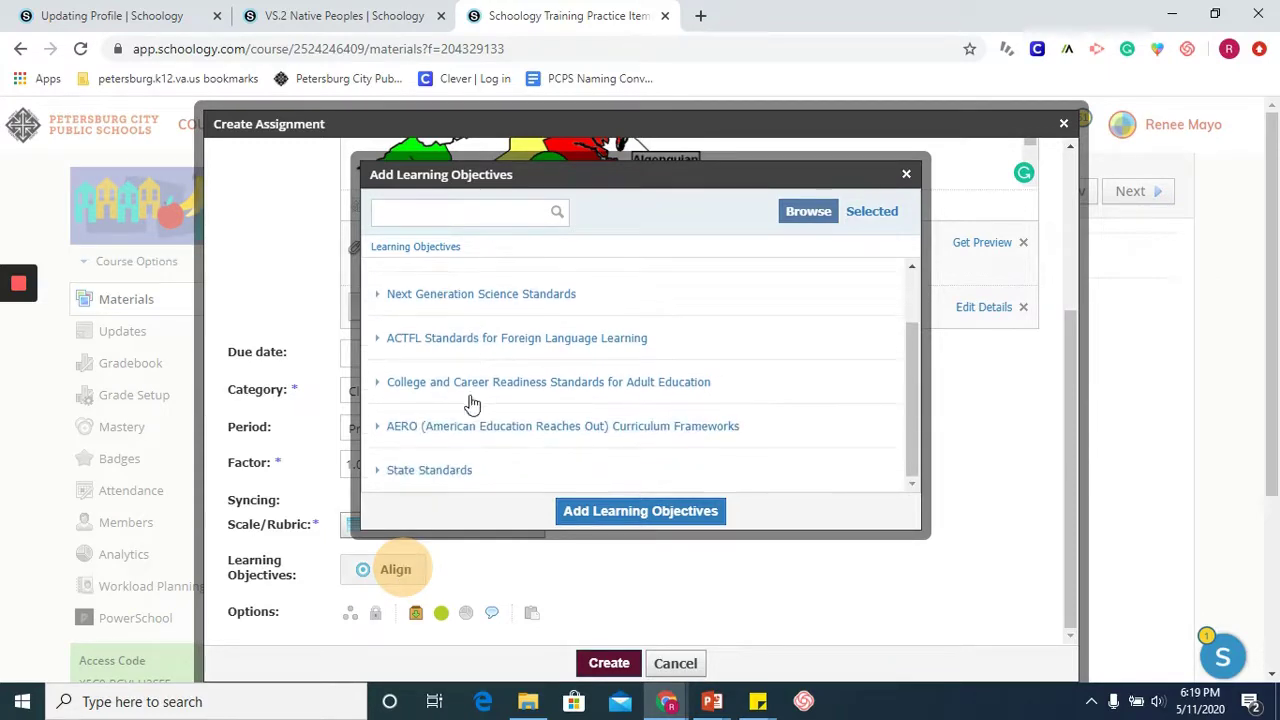
{"action": "left_click", "coordinate": [430, 471]}
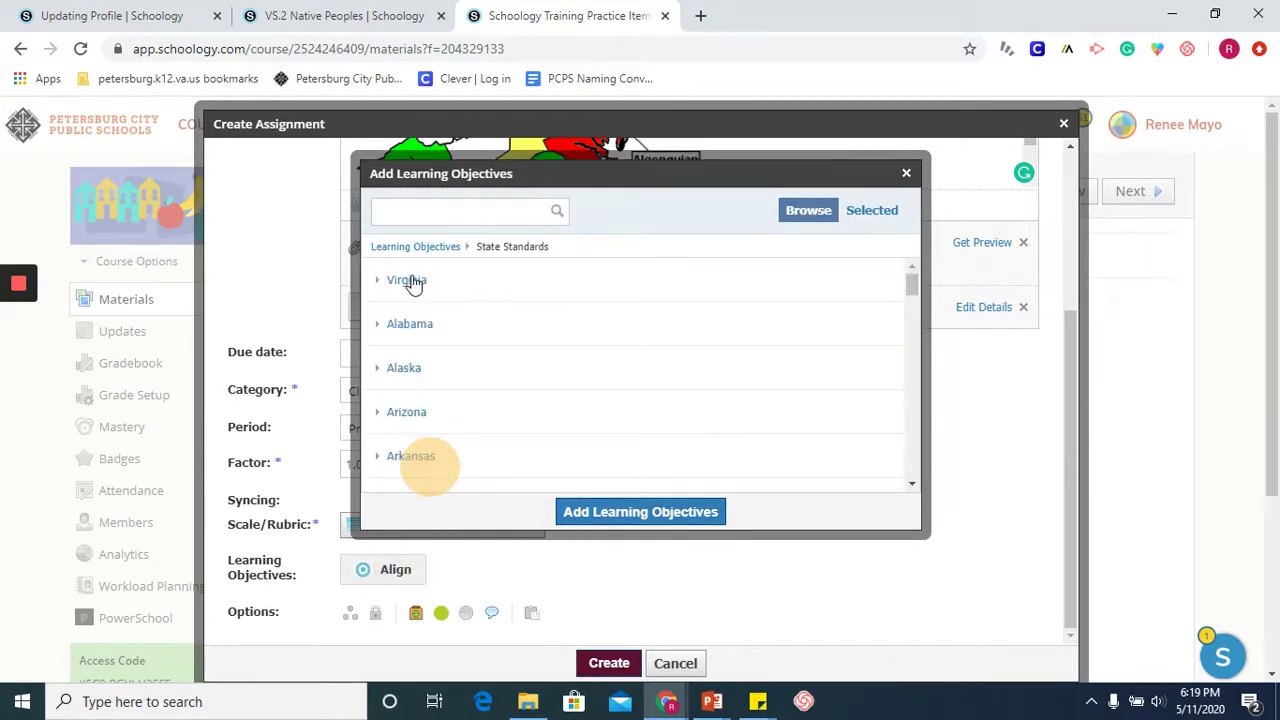
{"action": "left_click", "coordinate": [414, 283]}
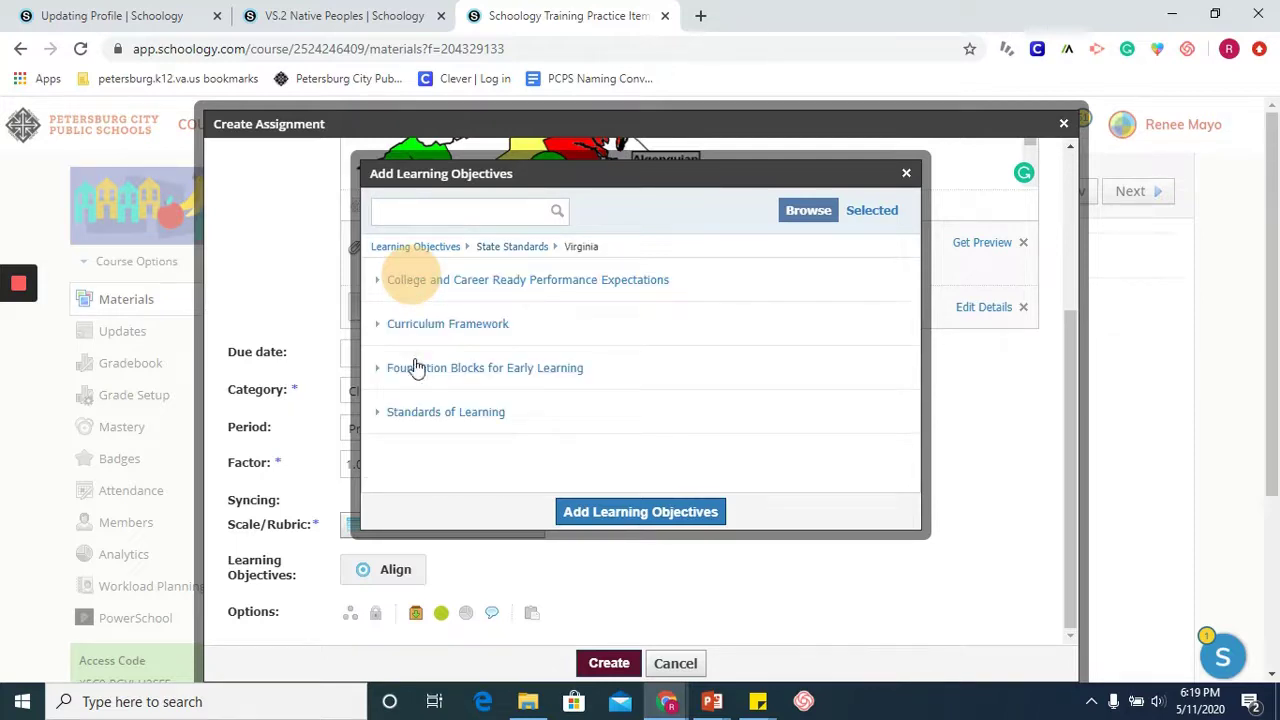
{"action": "left_click", "coordinate": [424, 418]}
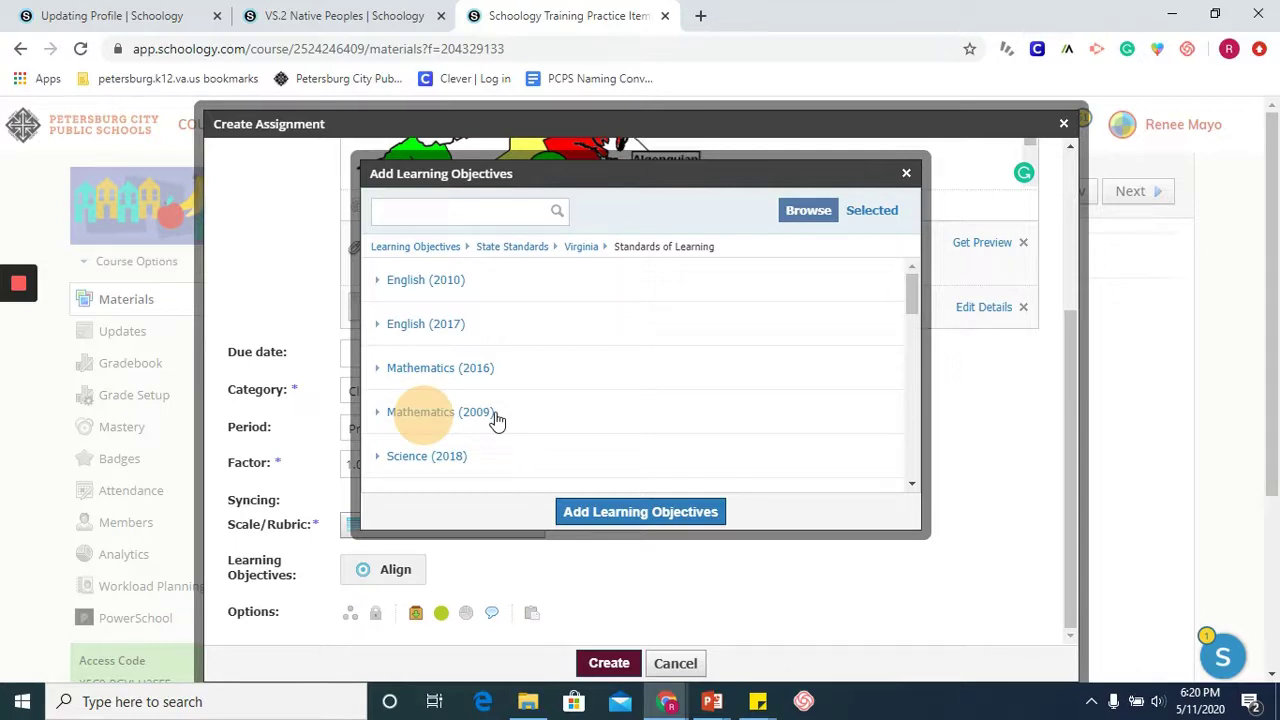
{"action": "left_click", "coordinate": [906, 176]}
{"action": "scroll", "coordinate": [643, 514], "scroll_direction": "down", "scroll_amount": 3}
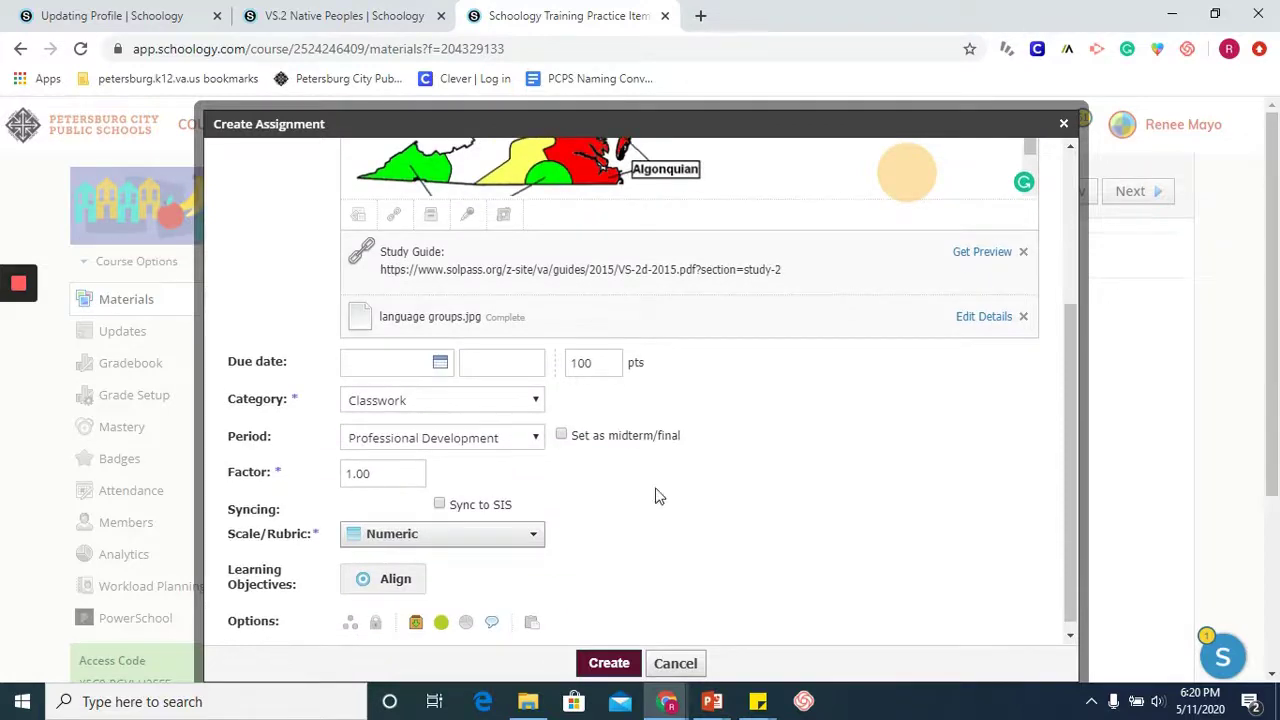
{"action": "scroll", "coordinate": [674, 451], "scroll_direction": "down", "scroll_amount": 1}
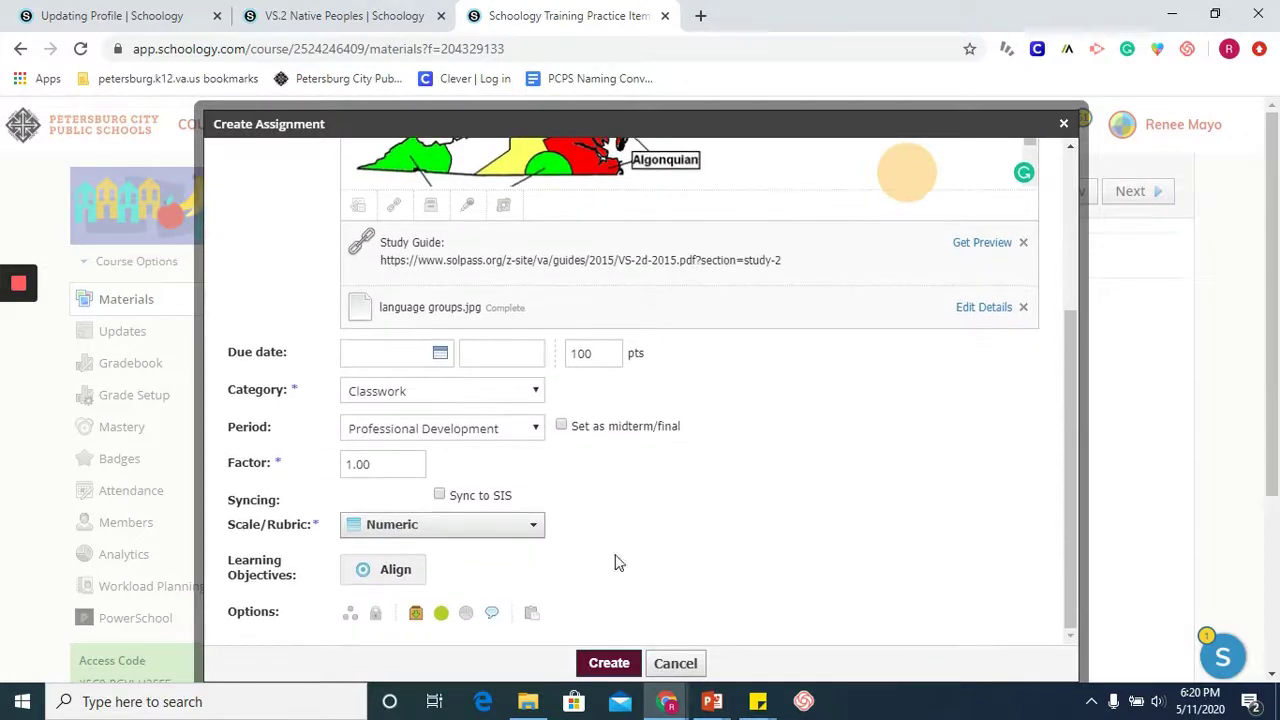
{"action": "left_click", "coordinate": [255, 620]}
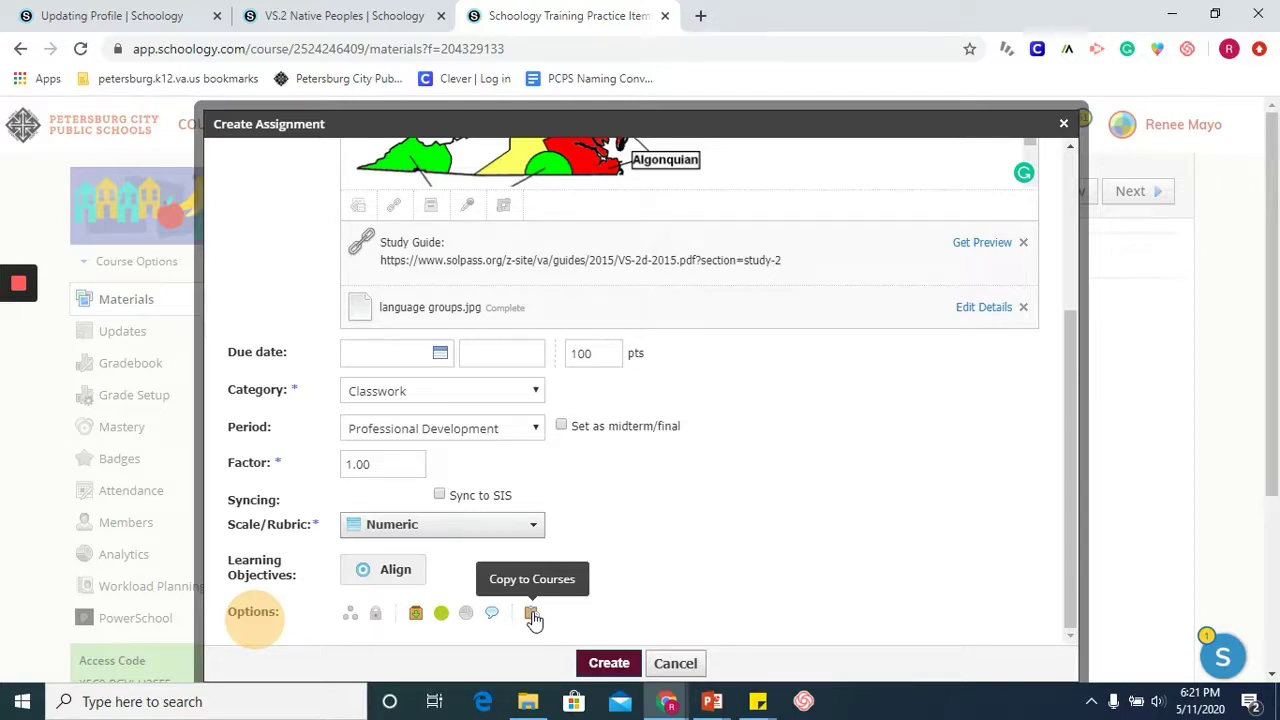
{"action": "left_click", "coordinate": [533, 616]}
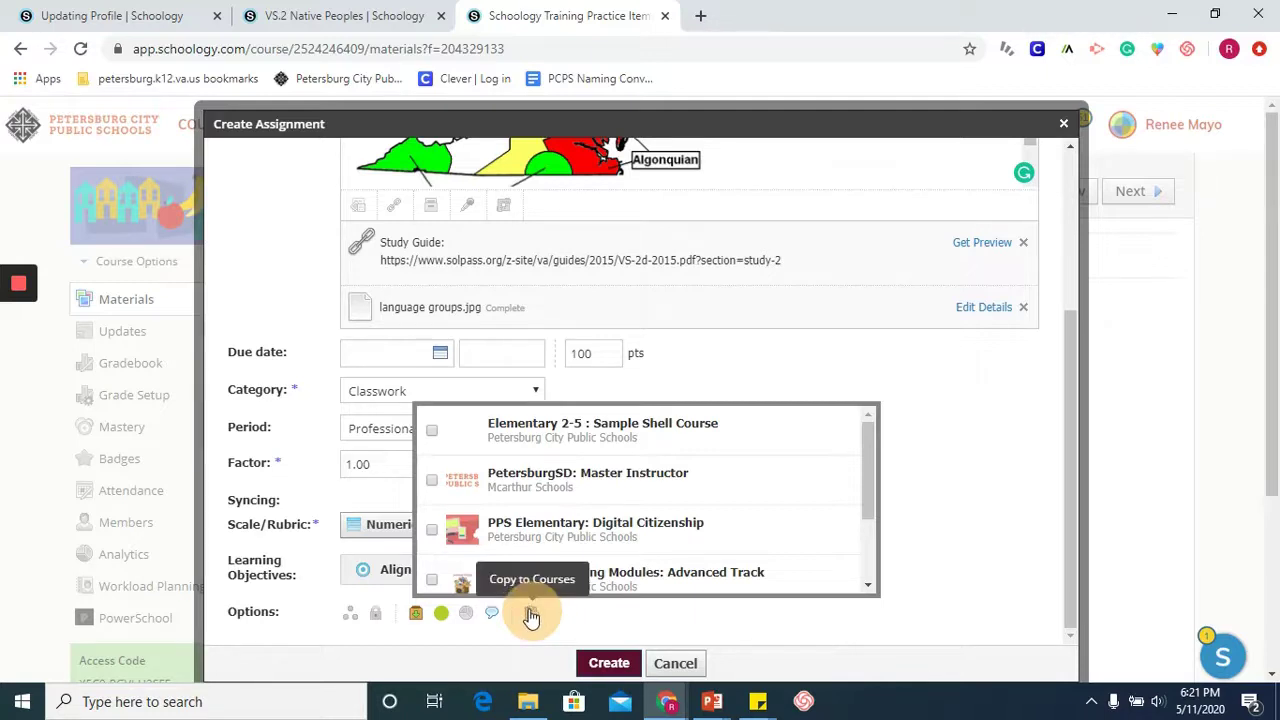
{"action": "left_click", "coordinate": [531, 616]}
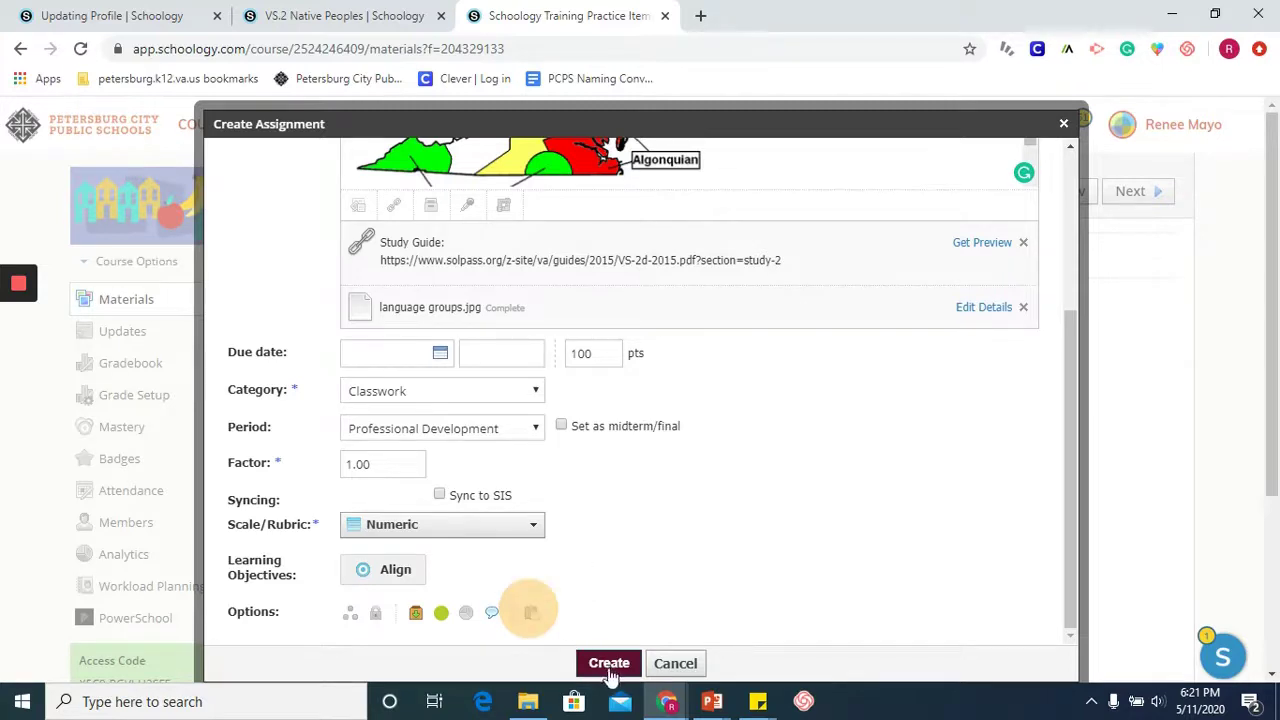
Step: Post Practice Materials, open its page, and view the attached map image enlarged
{"action": "left_click", "coordinate": [608, 668]}
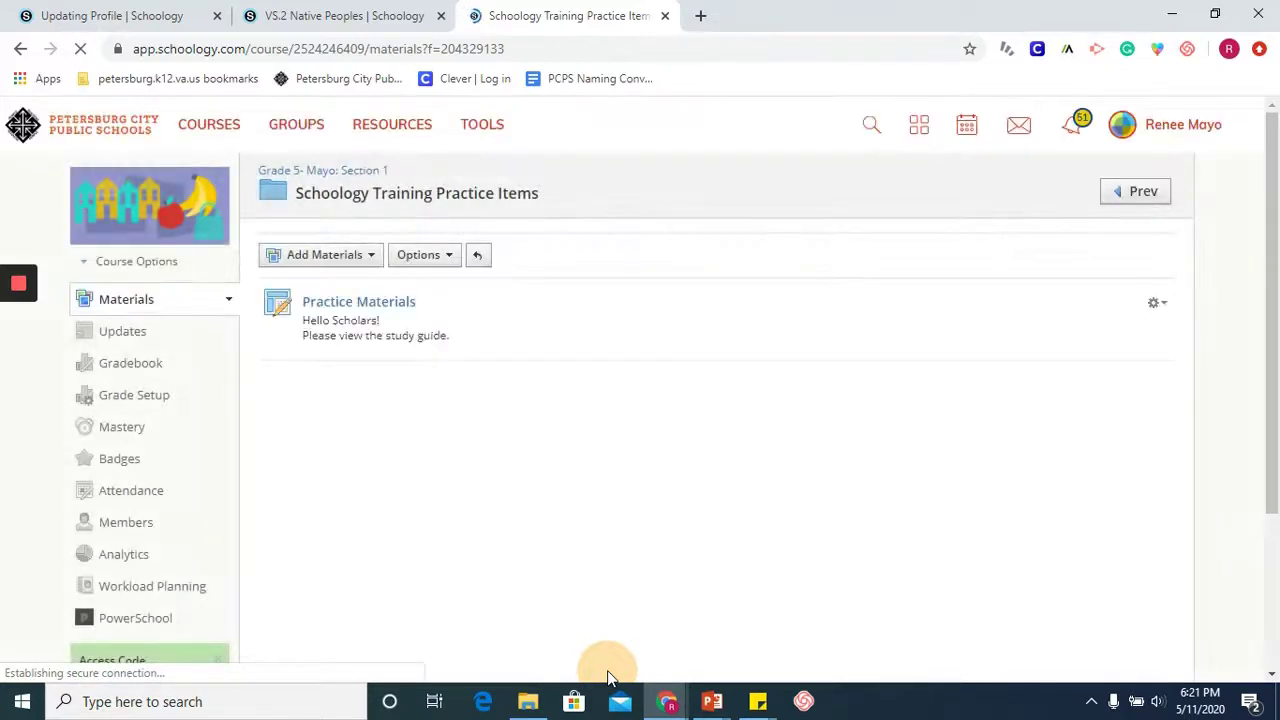
{"action": "left_click", "coordinate": [382, 308]}
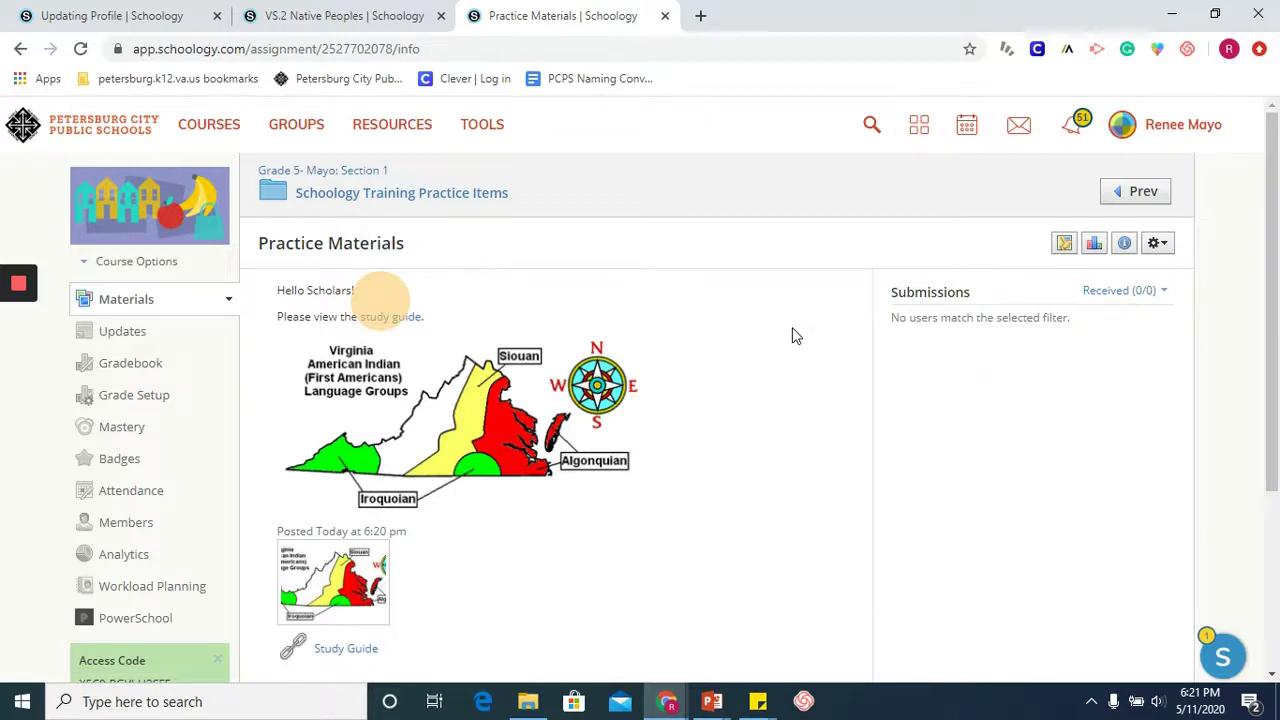
{"action": "scroll", "coordinate": [792, 335], "scroll_direction": "down", "scroll_amount": 1}
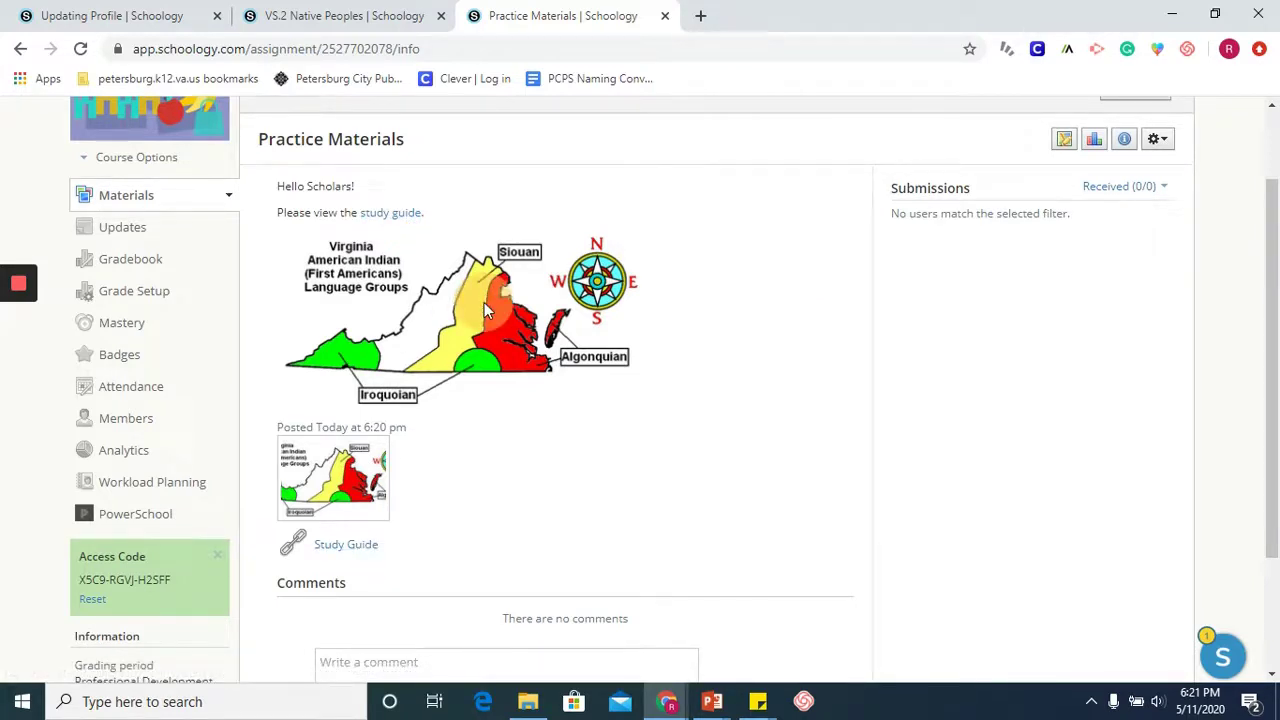
{"action": "left_click", "coordinate": [334, 490]}
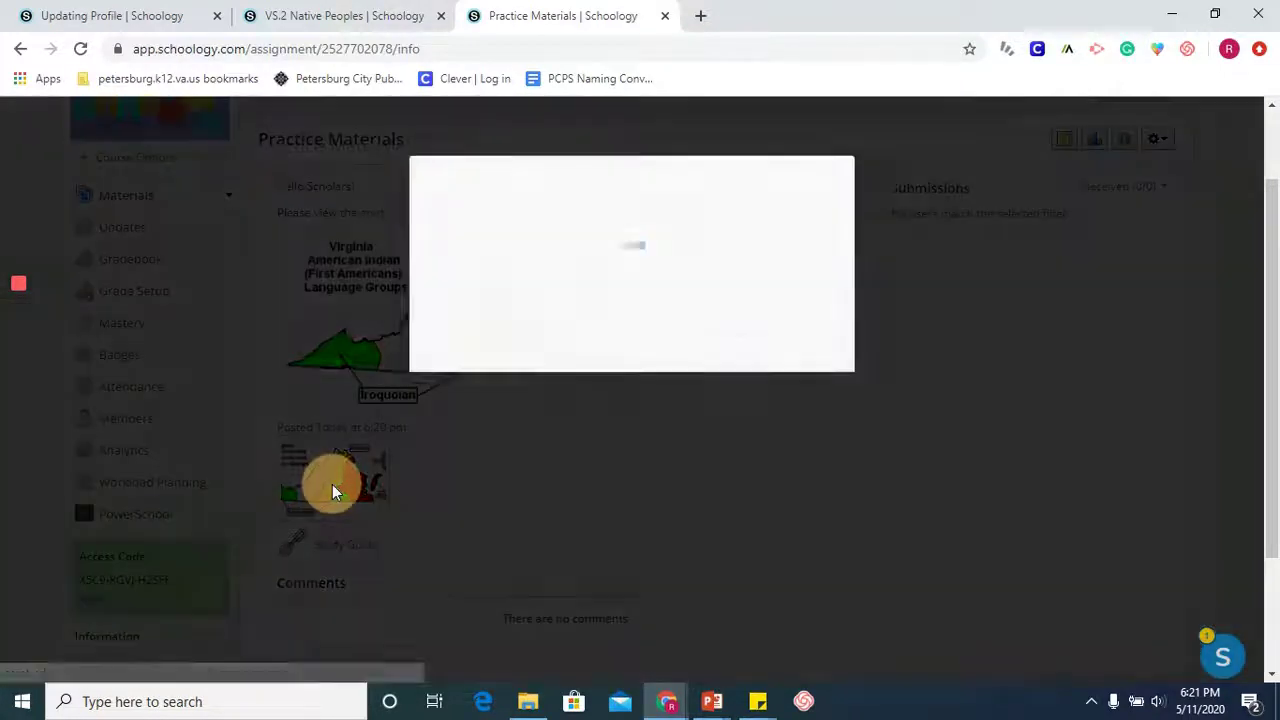